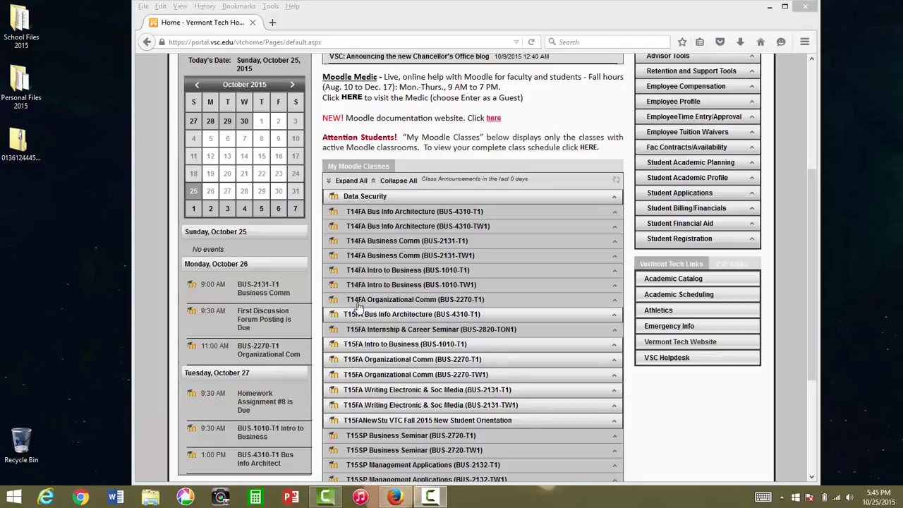
- Open the T15FA Organizational Comm (BUS-2270-TW1) course, examine its group-restricted Team Presentation #2 forums, and close the course
left_click(432, 379)
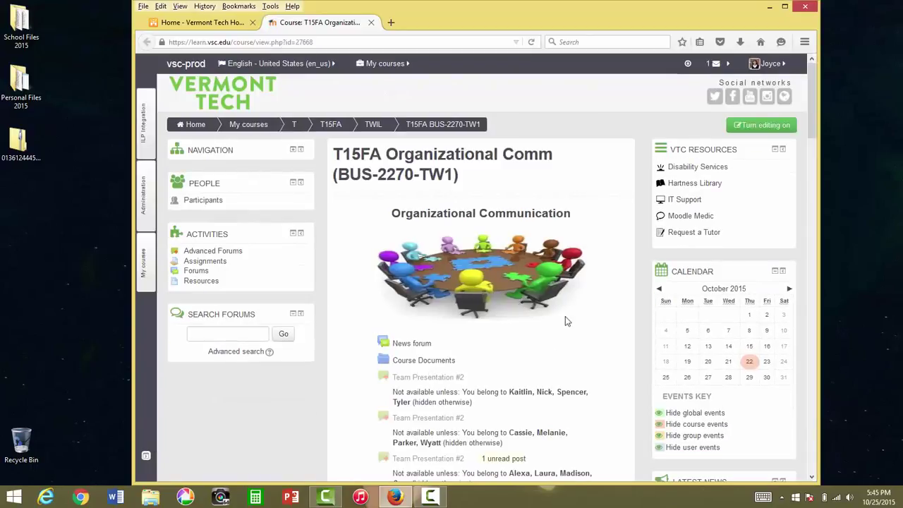
scroll(575, 304, "down", 2)
scroll(575, 311, "down", 3)
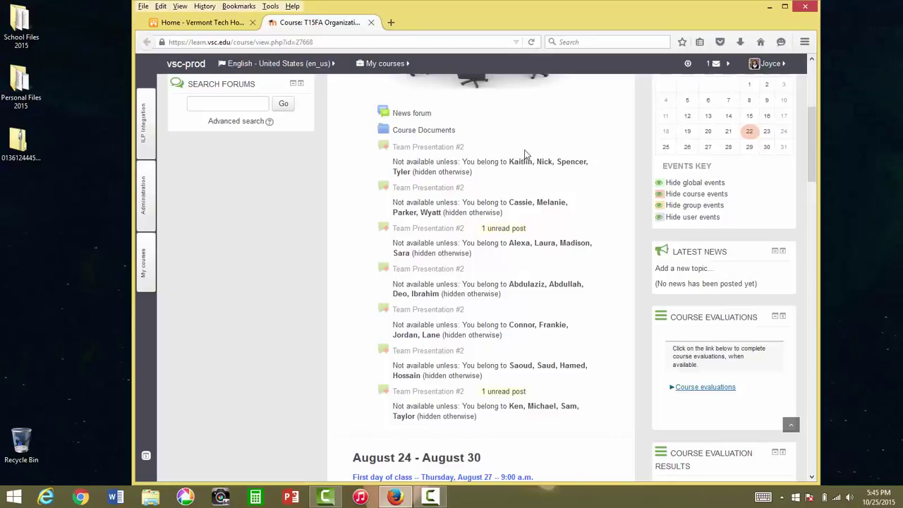
scroll(523, 160, "up", 1)
scroll(523, 160, "up", 1)
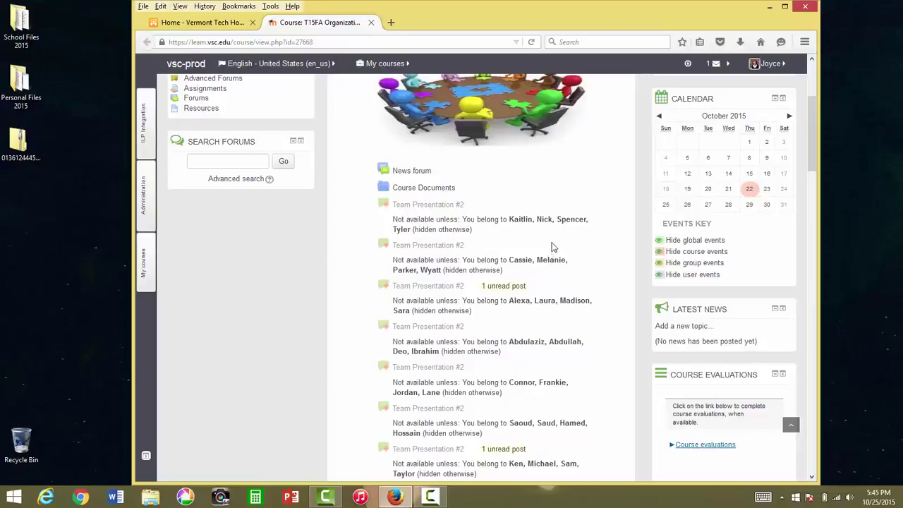
scroll(547, 247, "down", 2)
scroll(547, 244, "up", 2)
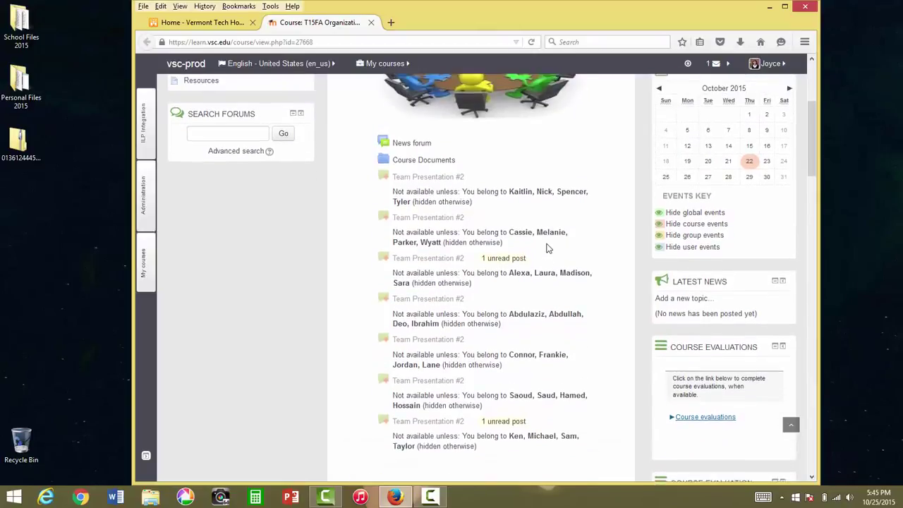
scroll(547, 242, "up", 1)
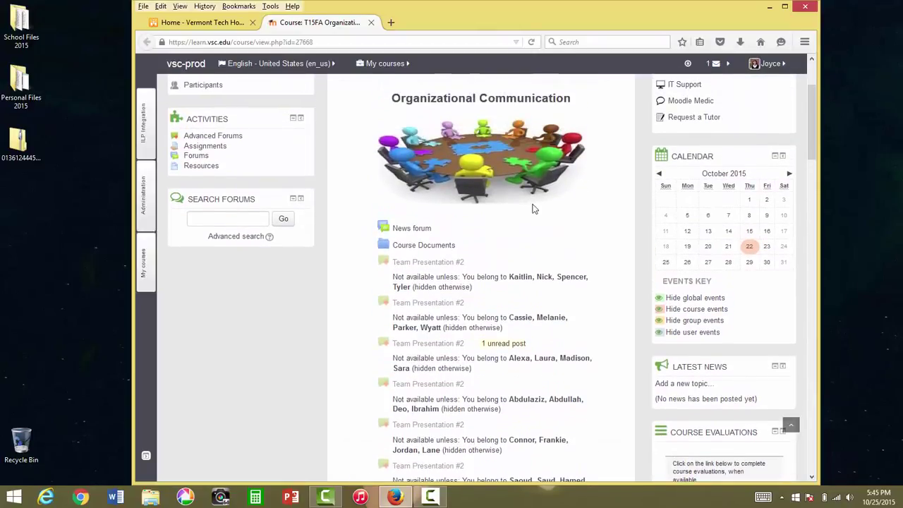
left_click(370, 24)
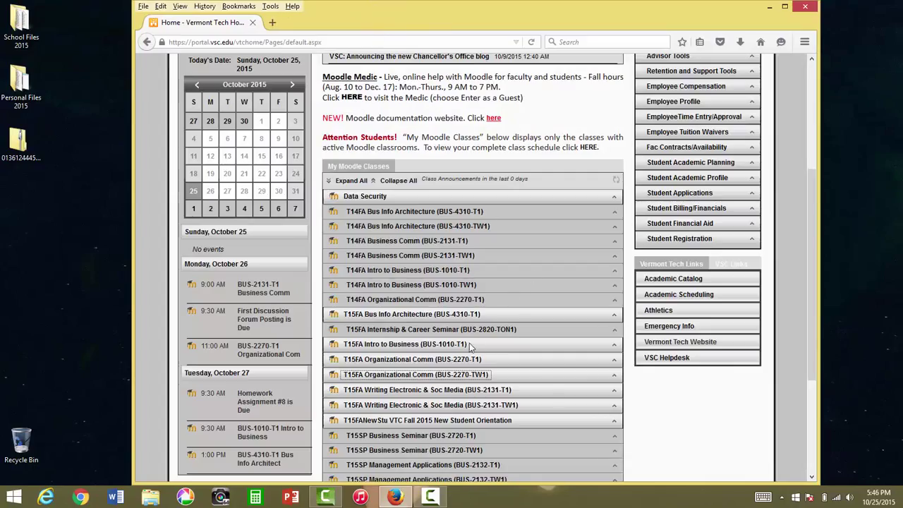
- Open the T15FA Organizational Comm (BUS-2270-T1) course and go to the page for managing its user groups
left_click(420, 362)
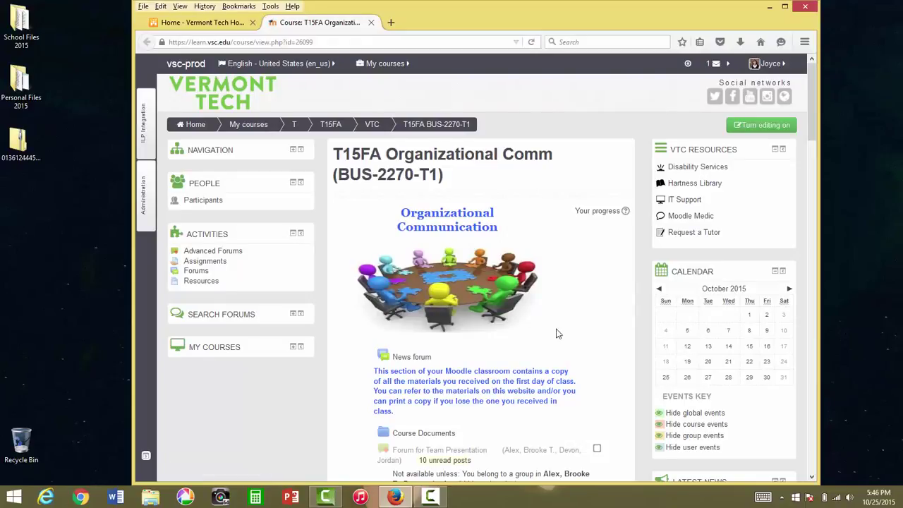
scroll(577, 339, "down", 3)
scroll(577, 339, "down", 3)
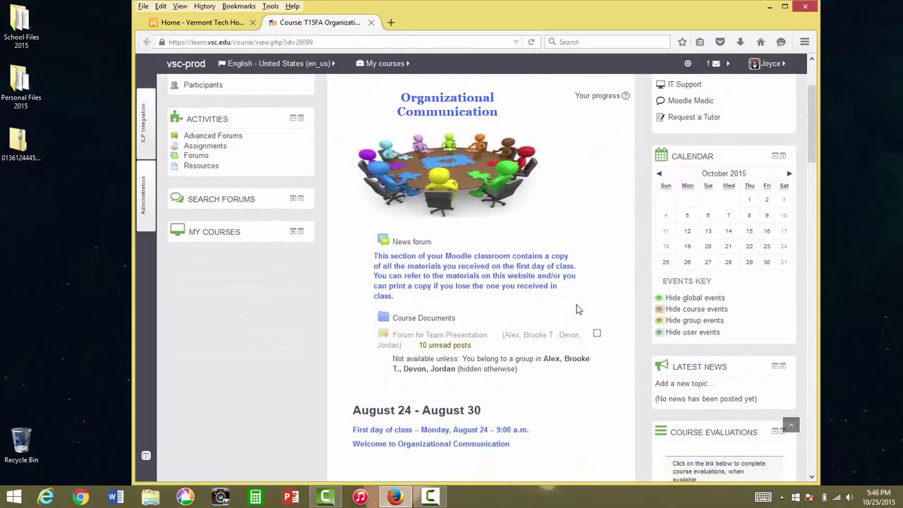
scroll(561, 269, "up", 3)
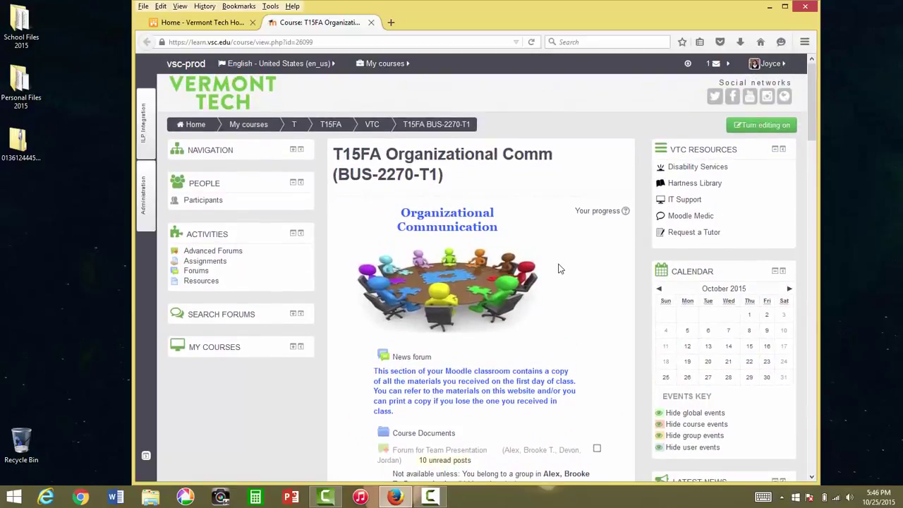
mouse_move(143, 203)
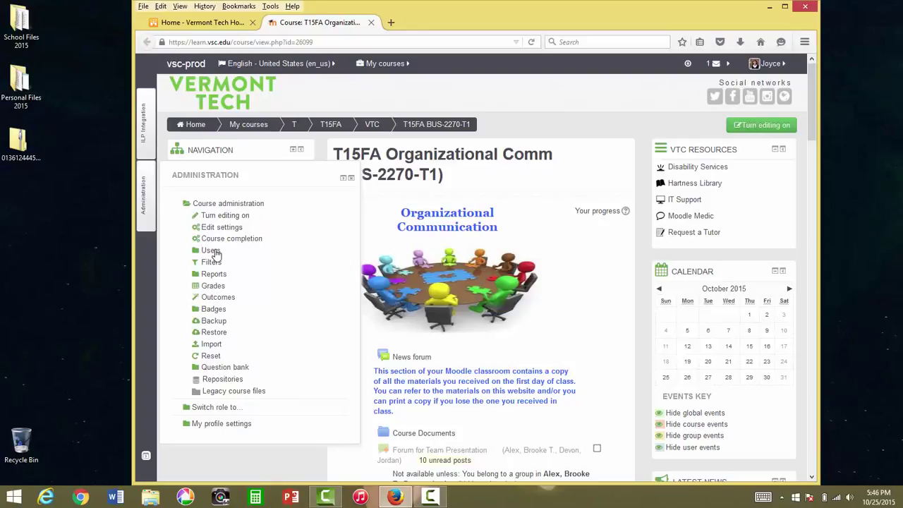
left_click(215, 253)
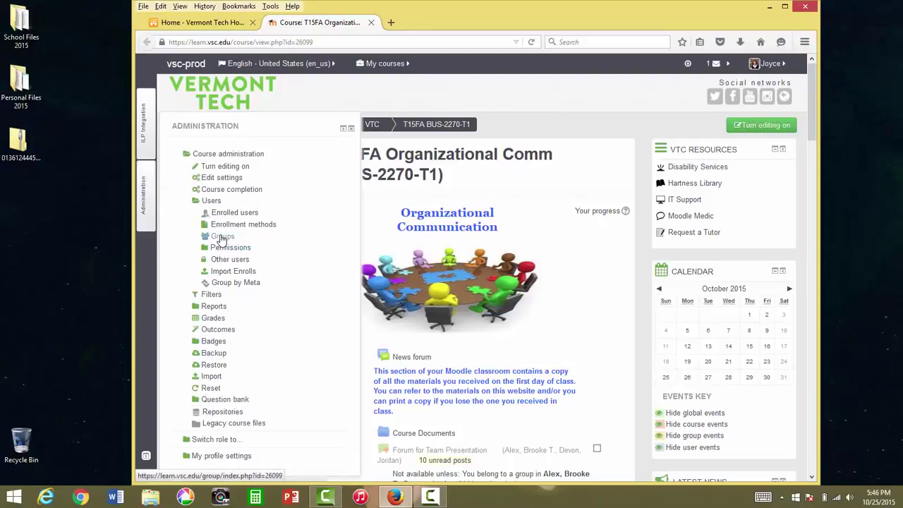
left_click(221, 238)
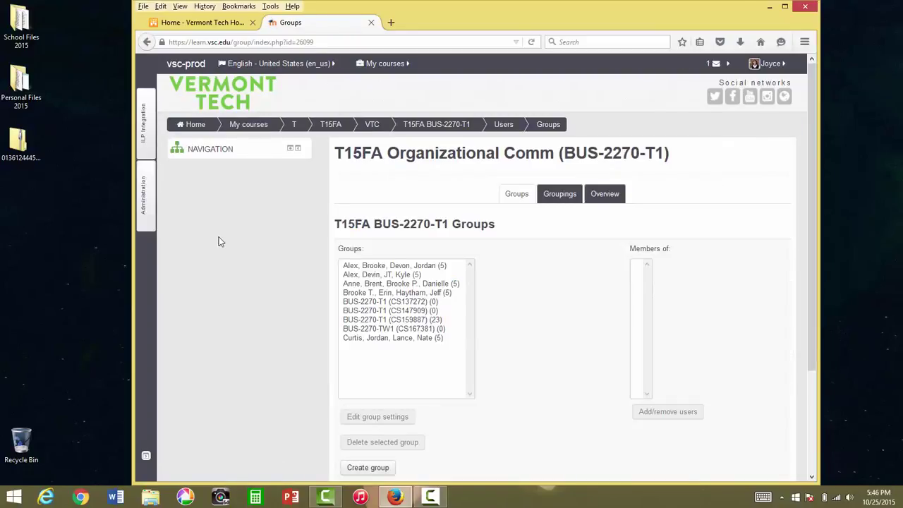
- Create and save a new group named with the first names of its four student members
scroll(597, 329, "down", 2)
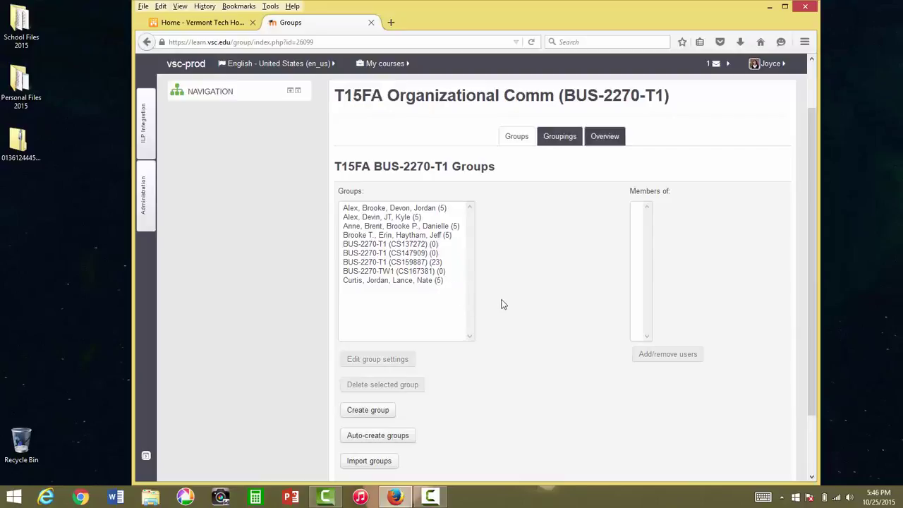
scroll(503, 304, "down", 2)
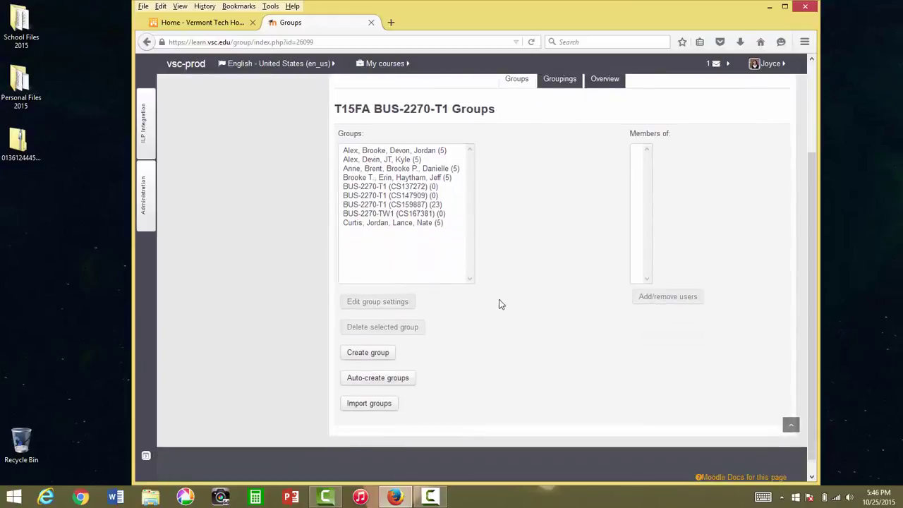
left_click(374, 357)
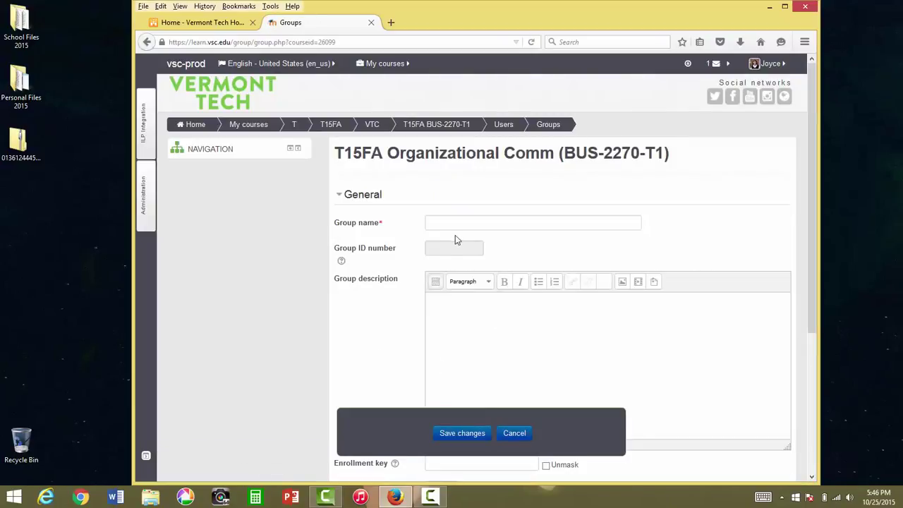
left_click(453, 224)
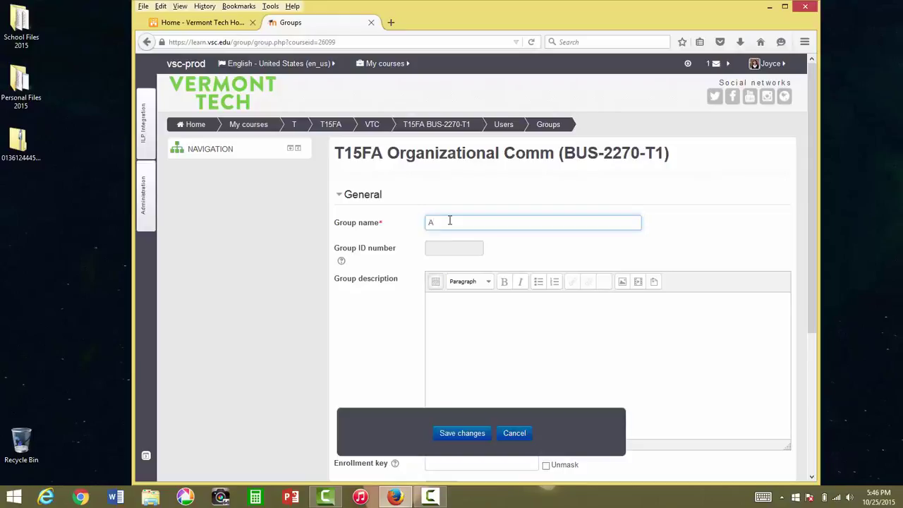
type("Ari")
scroll(550, 374, "down", 2)
scroll(552, 376, "down", 3)
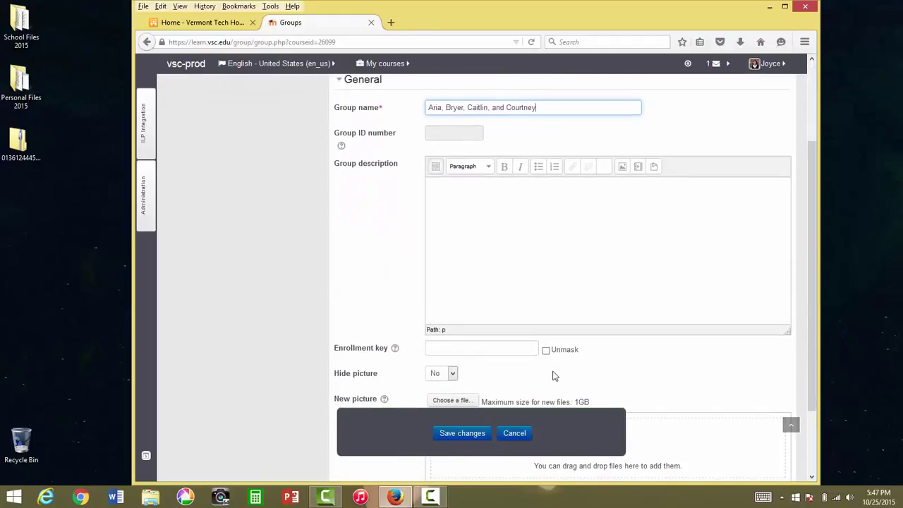
left_click(473, 435)
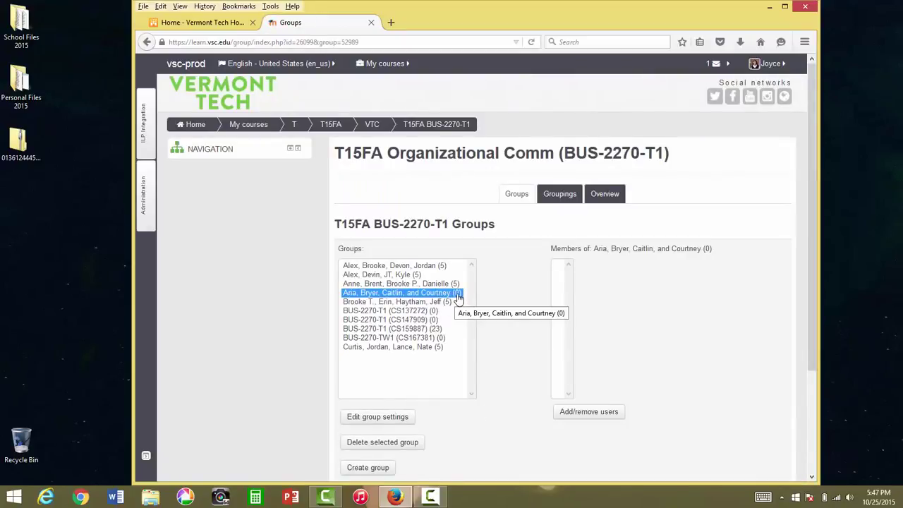
- Add the four students in the group's name and the faculty member to the new group, and return to the group list
left_click(597, 413)
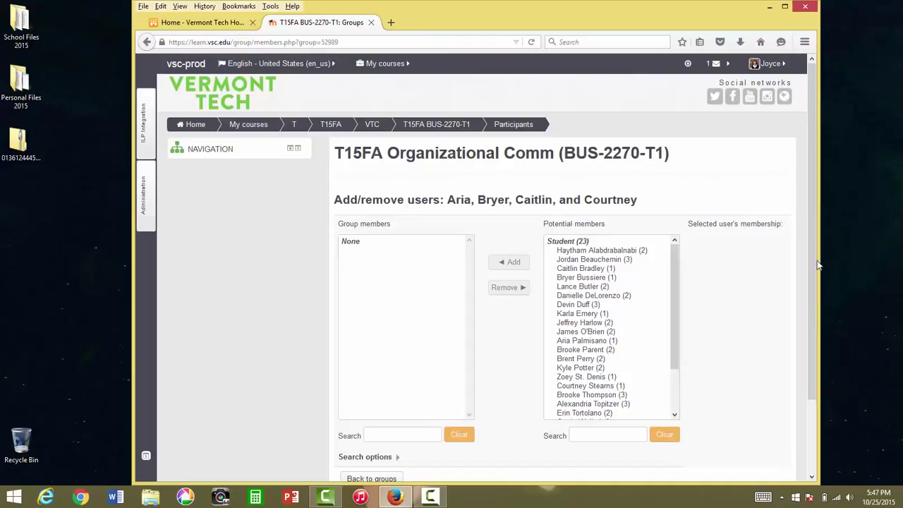
left_click_drag(813, 267, 813, 311)
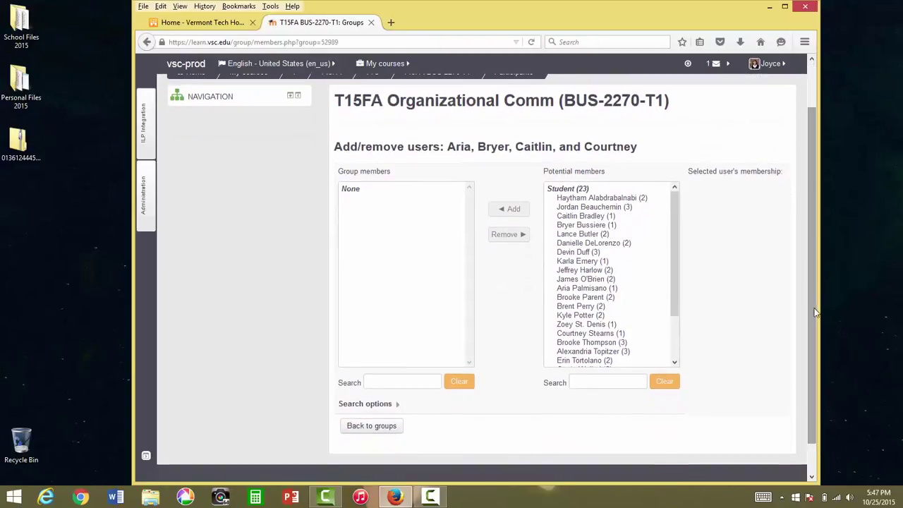
left_click(593, 217)
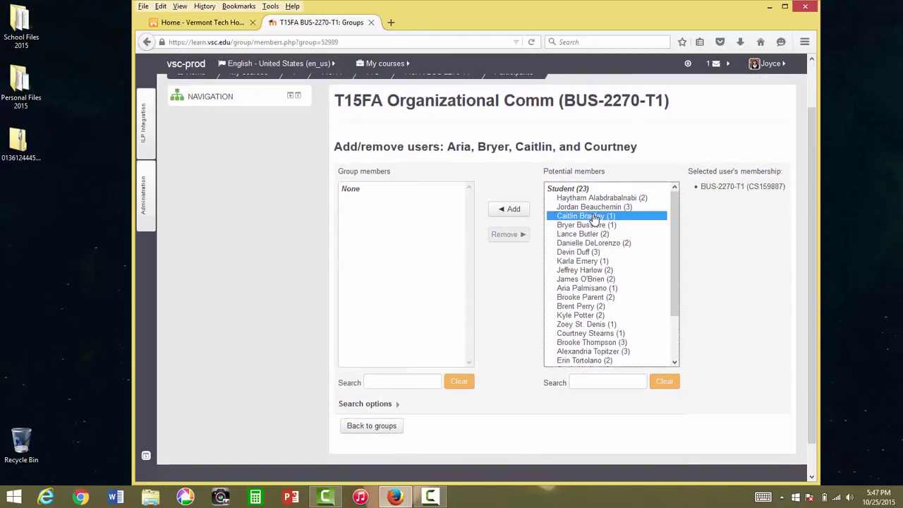
left_click(591, 225, "ctrl")
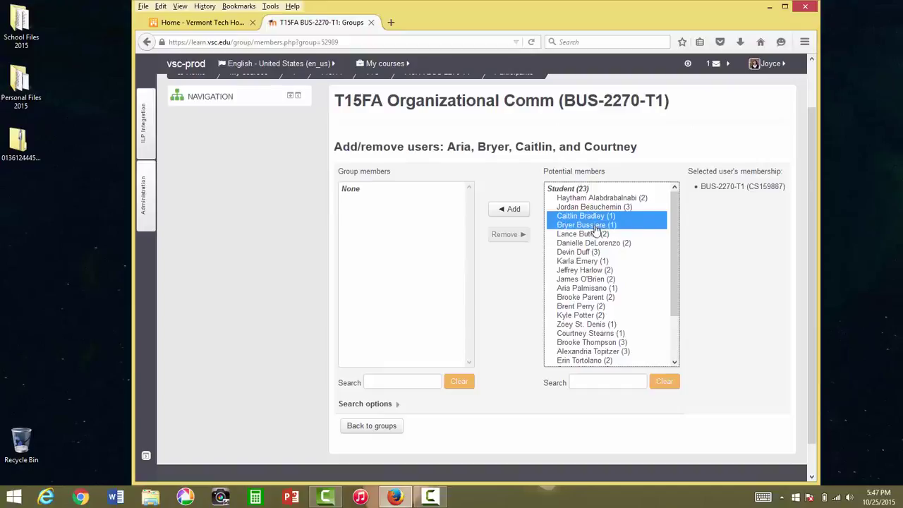
left_click_drag(672, 268, 678, 311)
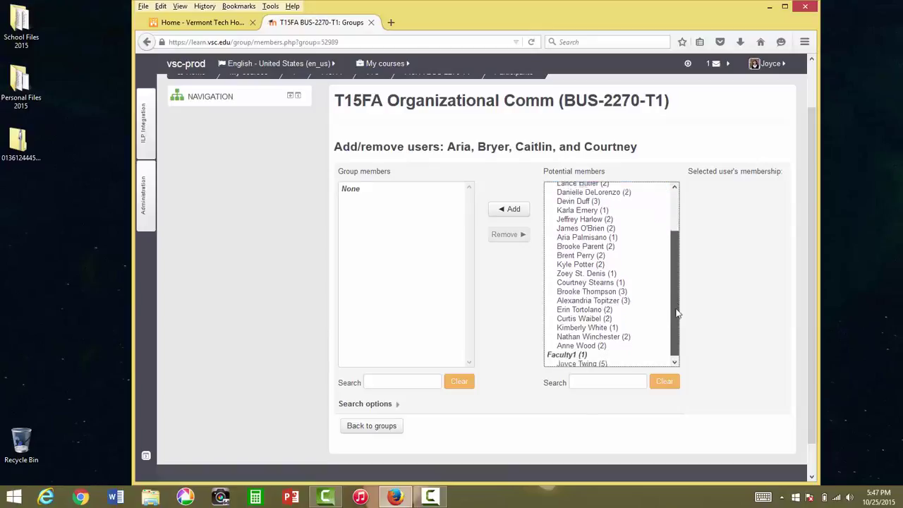
left_click(609, 285, "ctrl")
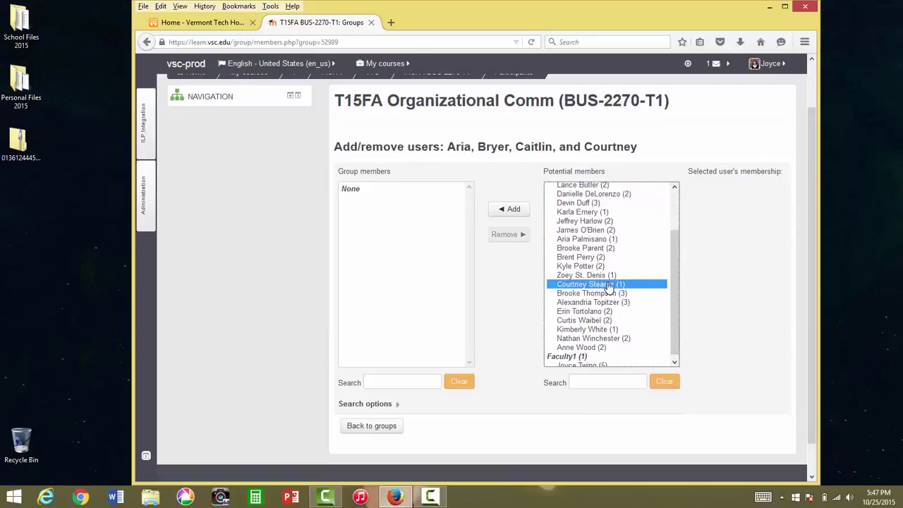
left_click(600, 231, "ctrl")
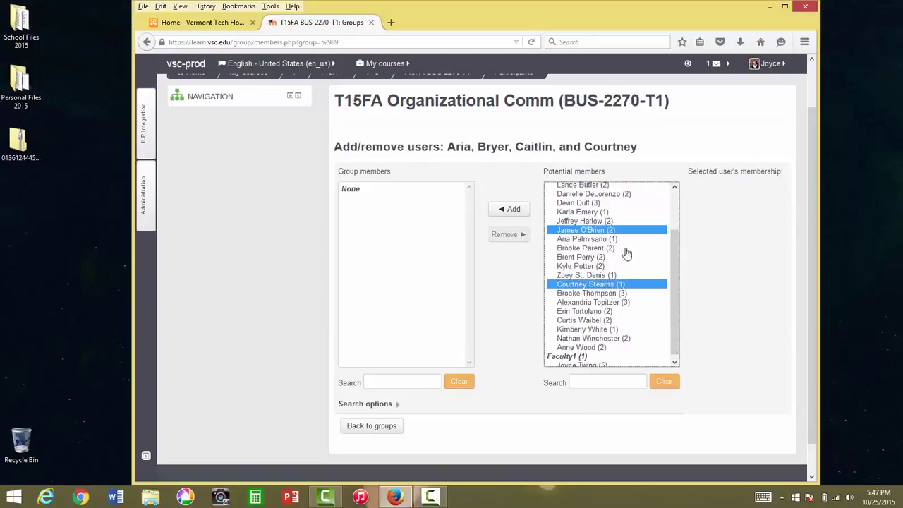
left_click(603, 240, "ctrl")
left_click(596, 232, "ctrl")
left_click_drag(673, 259, 685, 334)
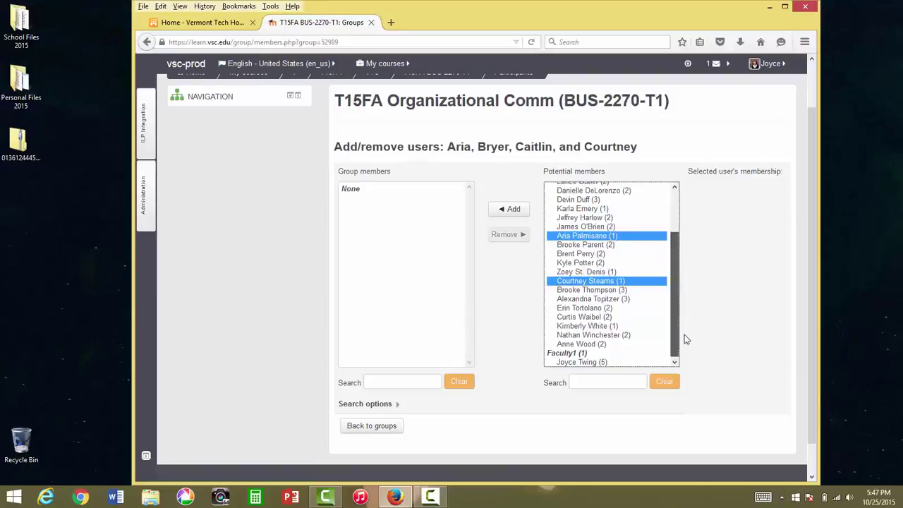
left_click(575, 364, "ctrl")
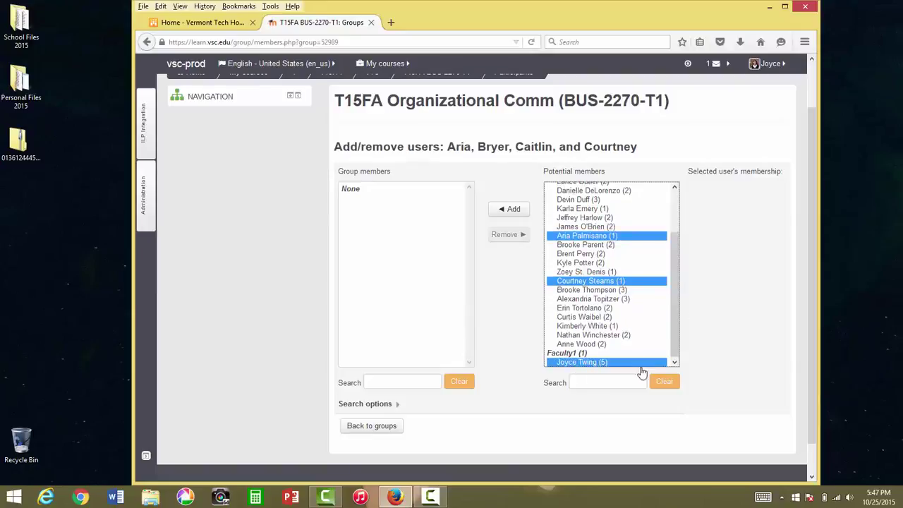
left_click(513, 210)
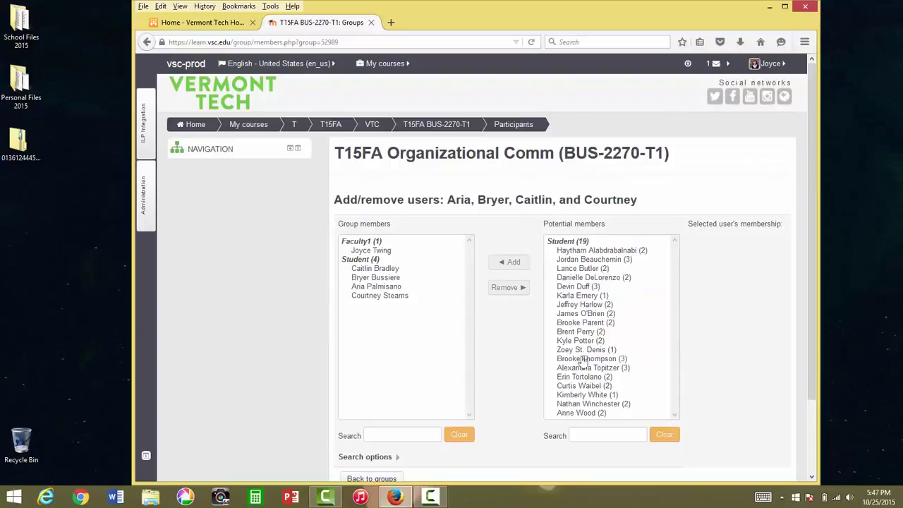
scroll(505, 347, "down", 2)
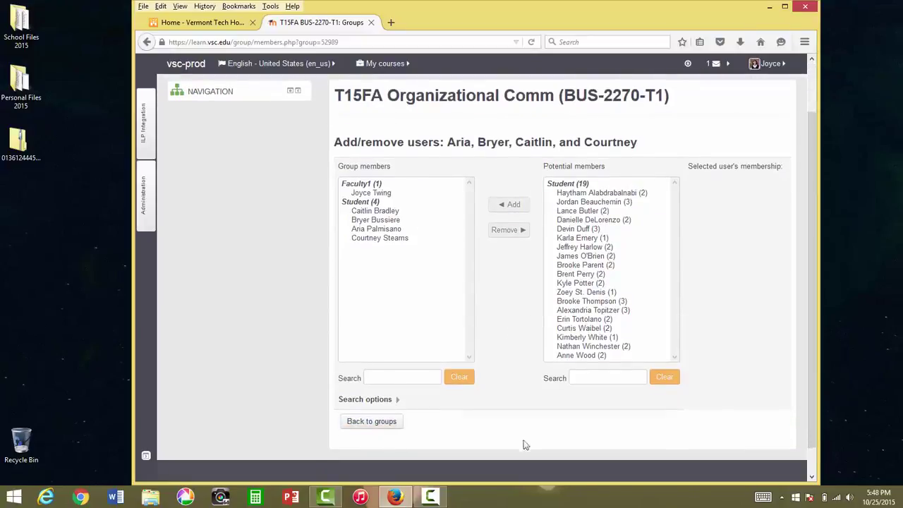
left_click(374, 424)
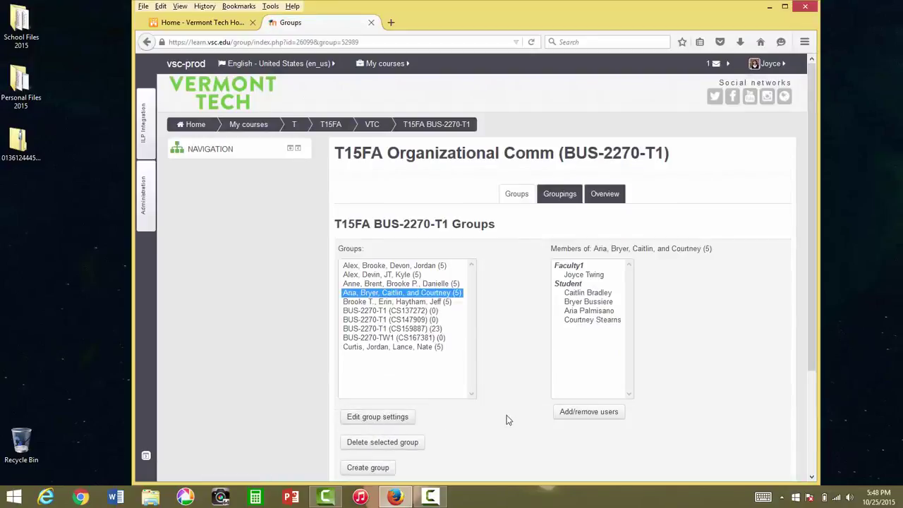
- Create and save another group named with the first names of its three student members
scroll(504, 411, "down", 3)
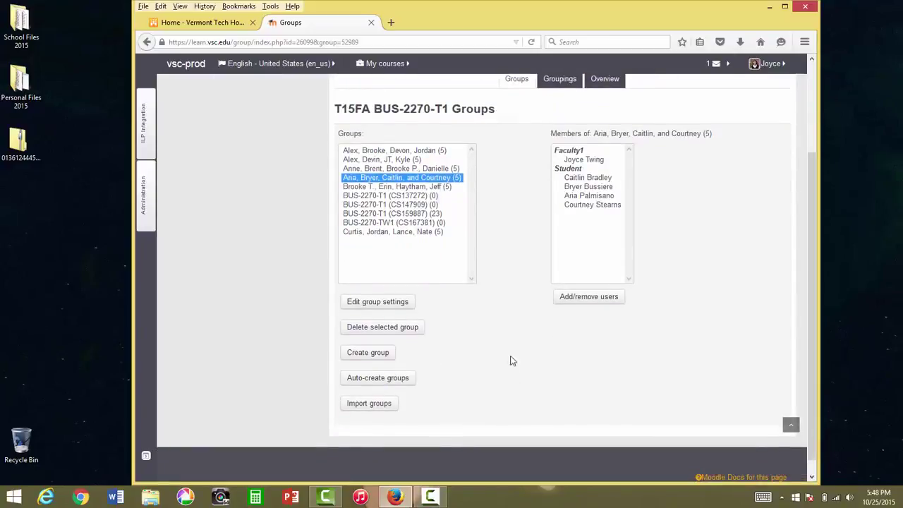
left_click(372, 355)
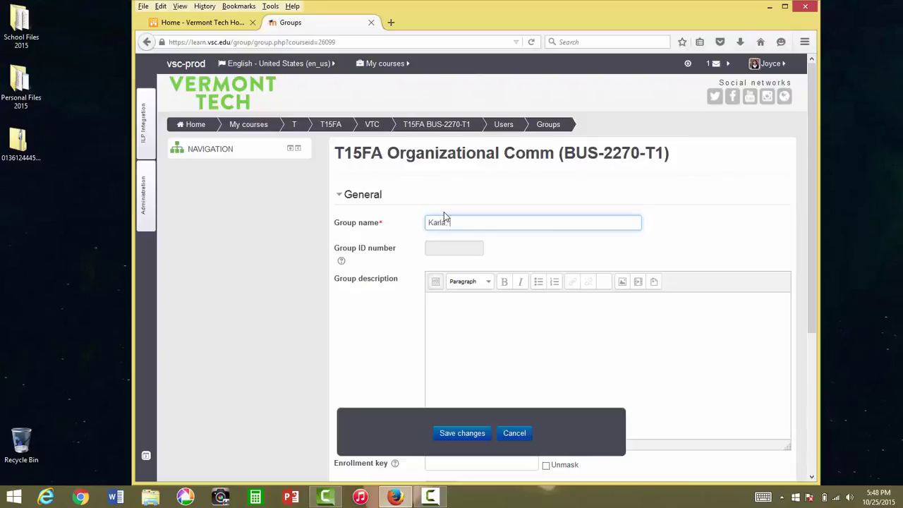
type("and Zoey")
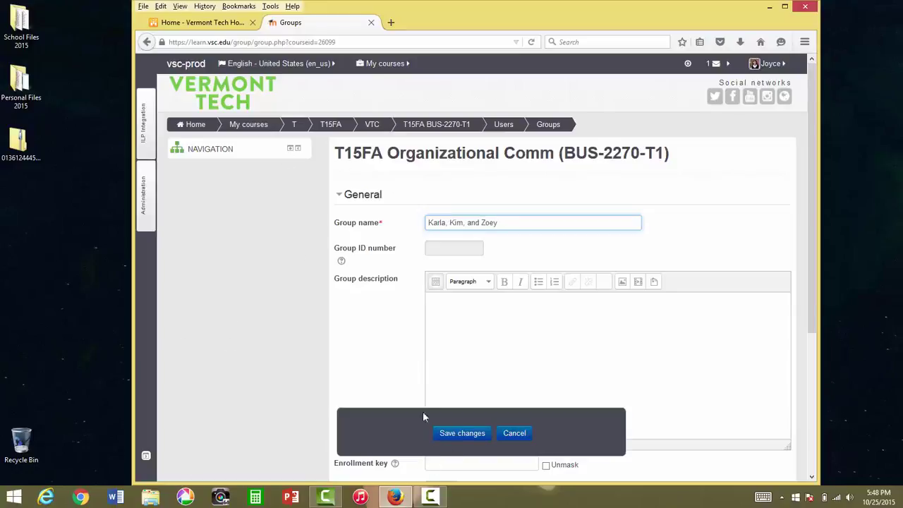
left_click(473, 439)
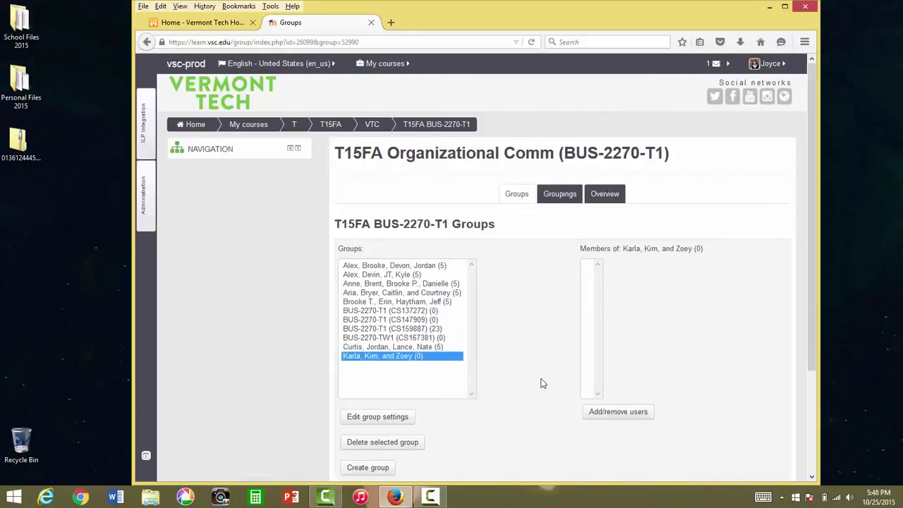
scroll(543, 383, "down", 2)
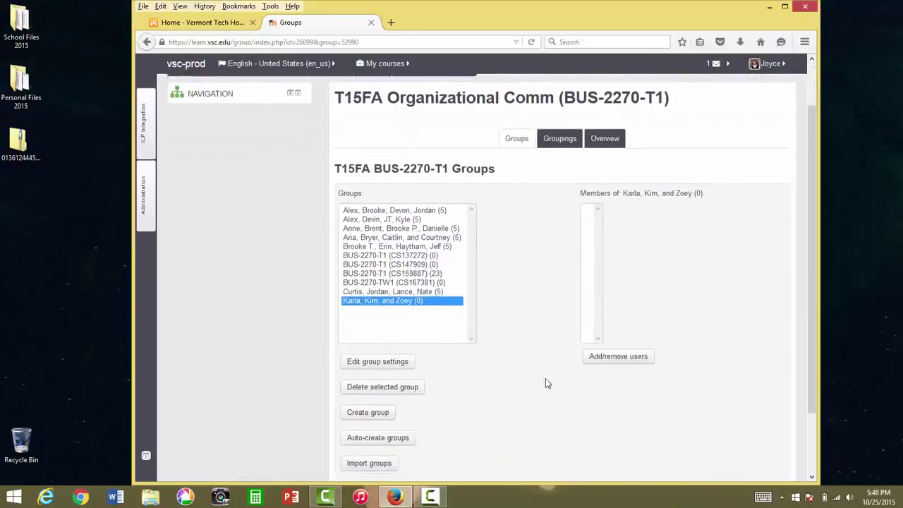
- Add the three students in the newest group's name and the faculty member as its members, and return to the group list
left_click(625, 356)
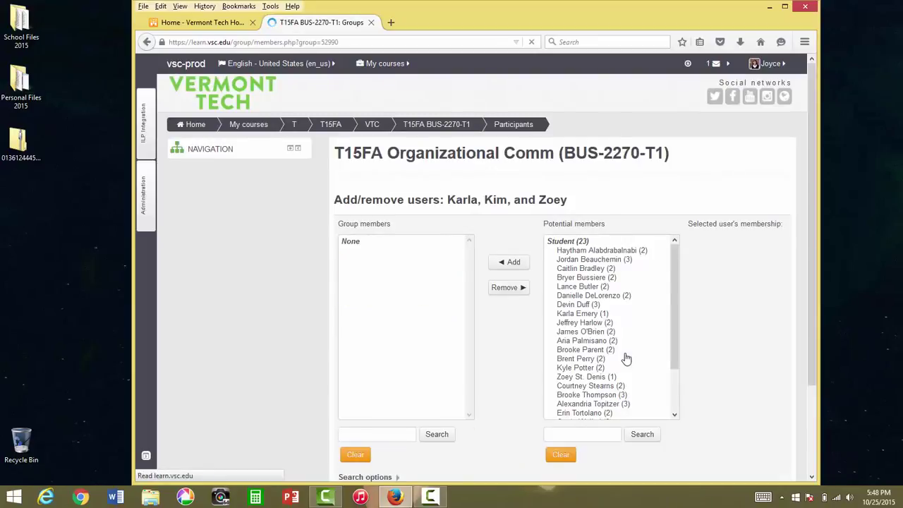
left_click_drag(673, 263, 673, 288)
left_click(596, 288)
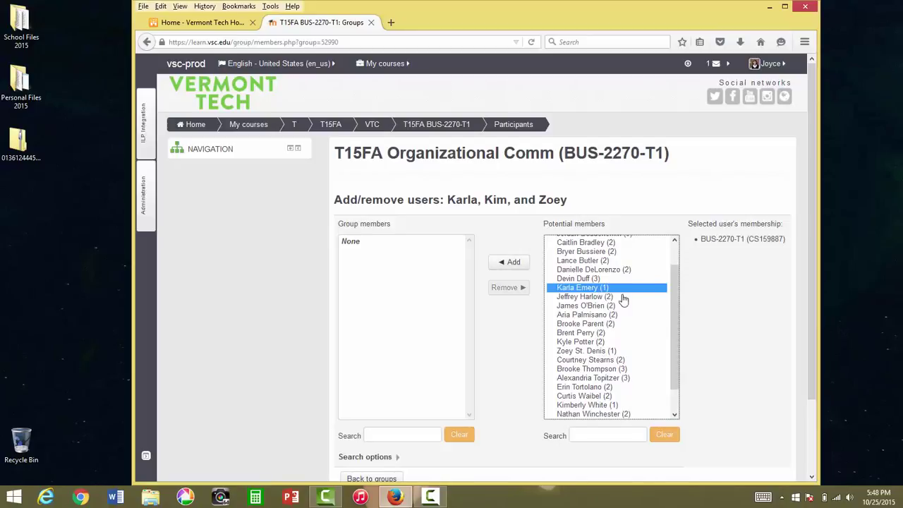
scroll(676, 356, "down", 1)
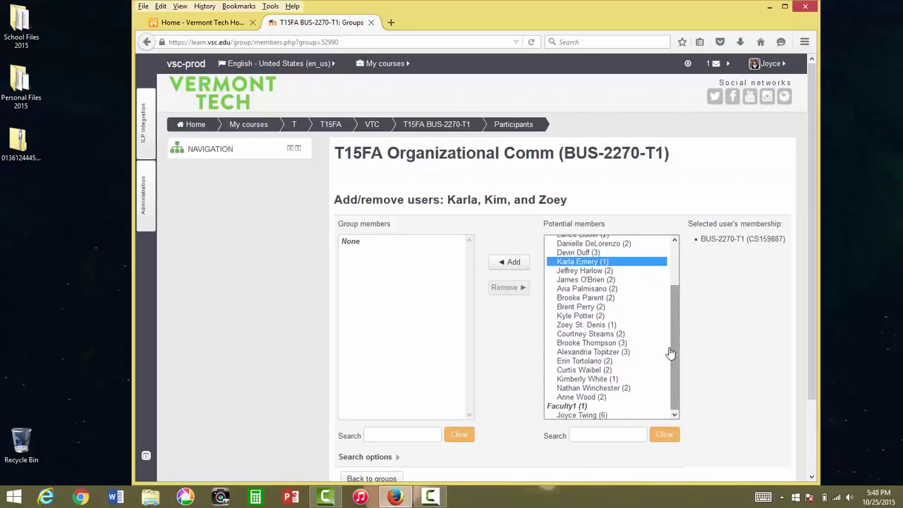
left_click(604, 326, "ctrl")
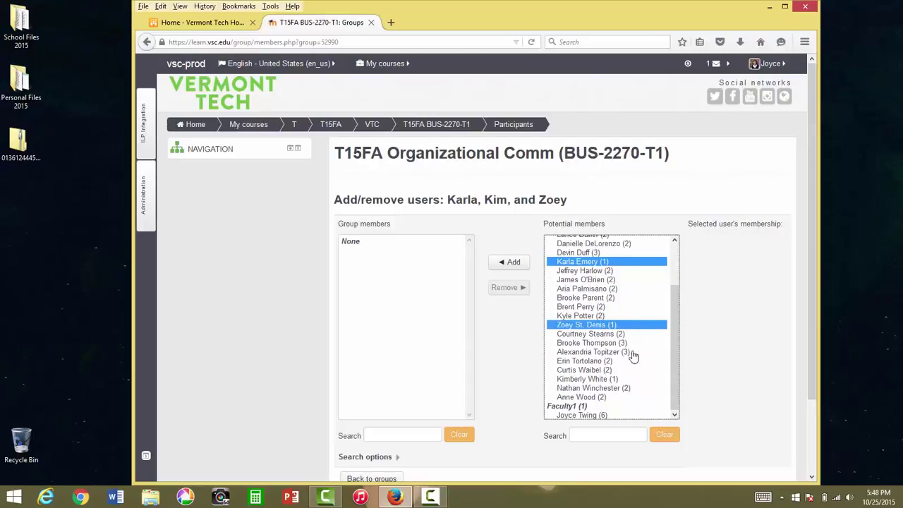
left_click(609, 380, "ctrl")
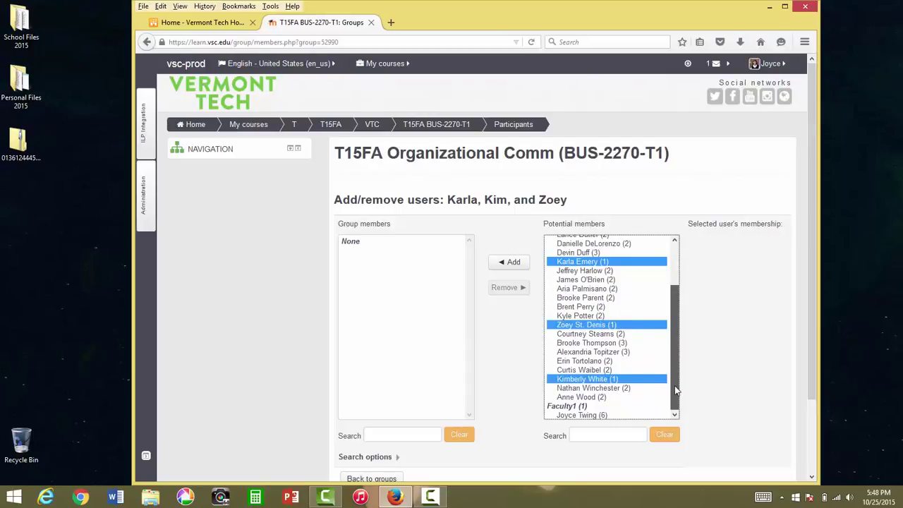
left_click(594, 416, "ctrl")
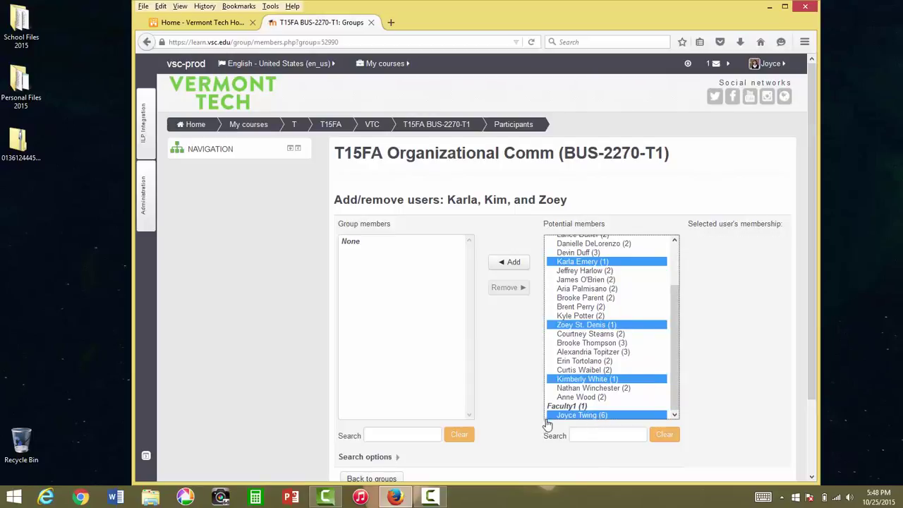
left_click(516, 264)
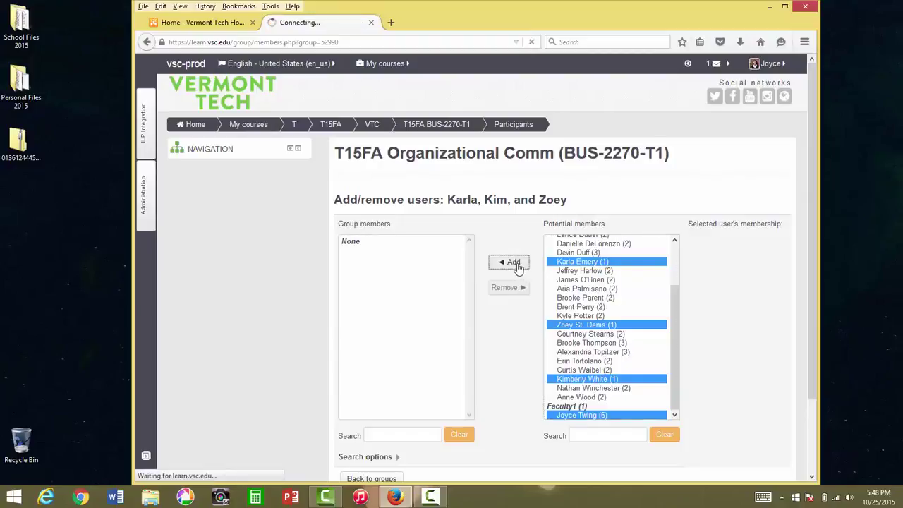
scroll(700, 328, "down", 3)
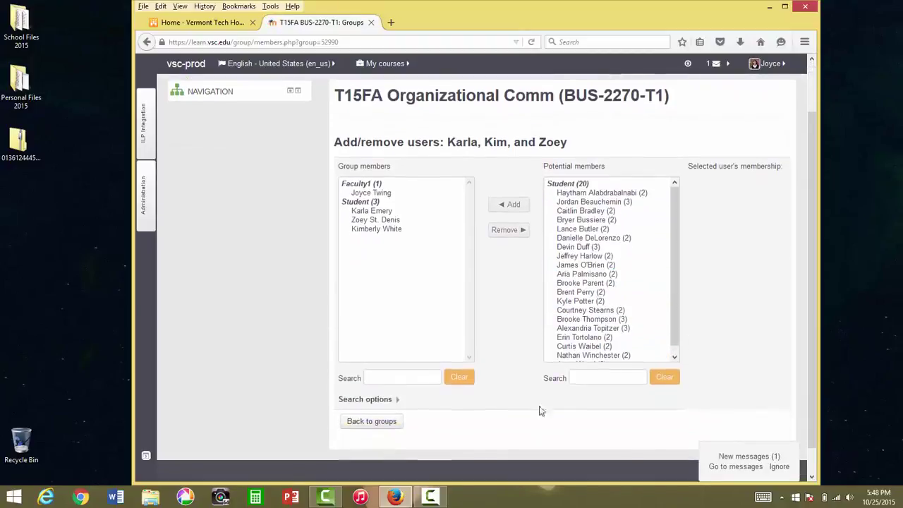
left_click(368, 423)
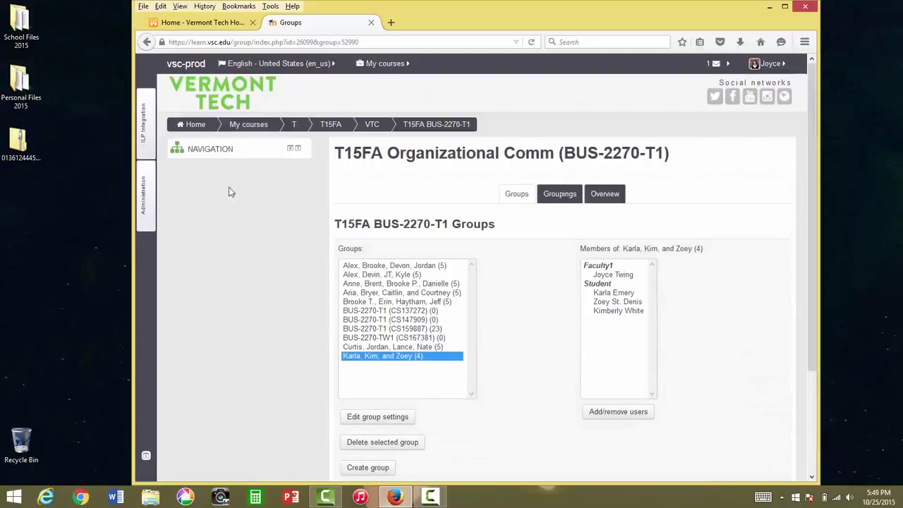
- Return to the T15FA BUS-2270-T1 course page and turn editing on
left_click(443, 125)
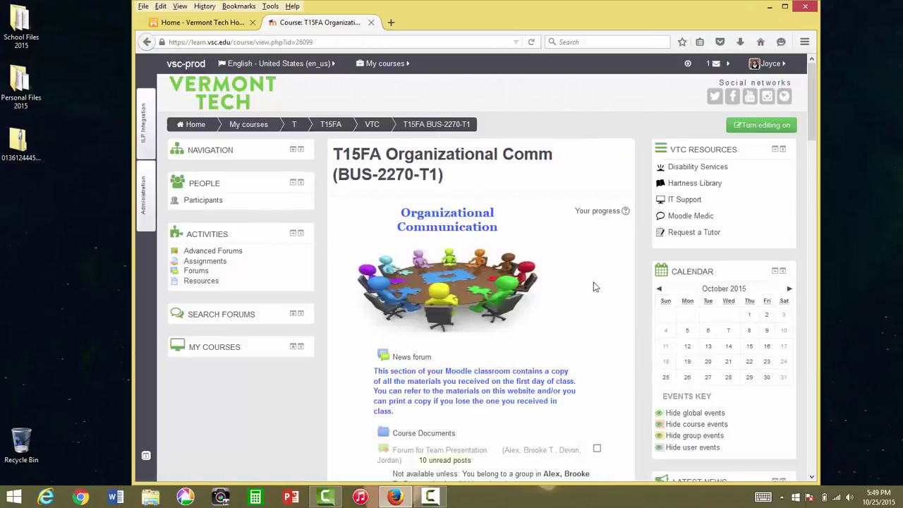
scroll(596, 284, "down", 3)
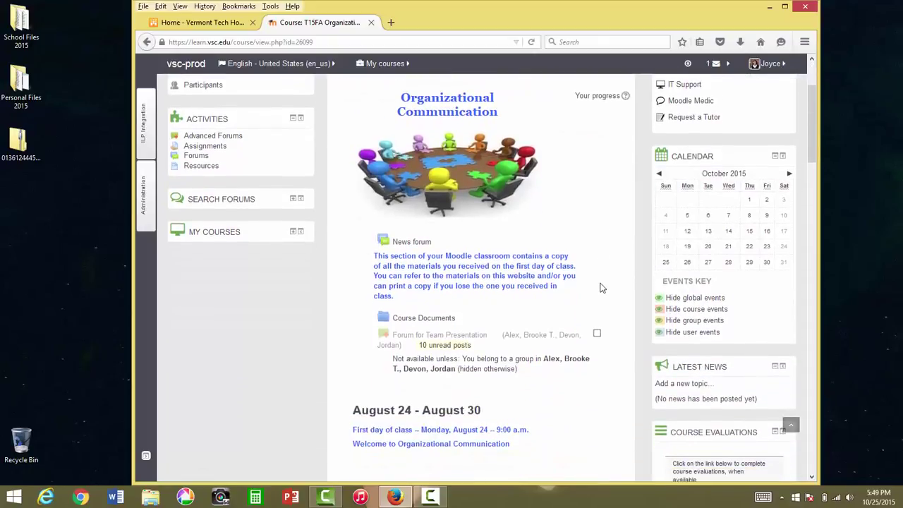
scroll(601, 288, "down", 2)
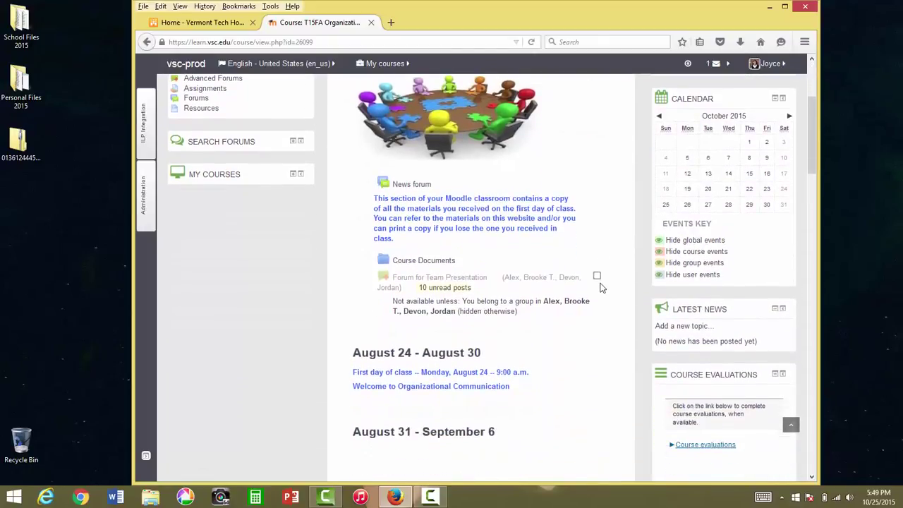
scroll(570, 195, "up", 5)
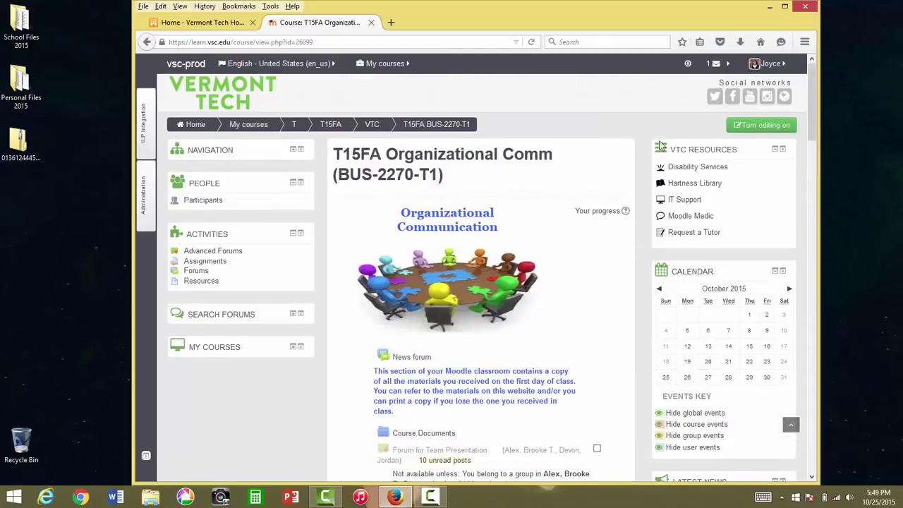
left_click(776, 127)
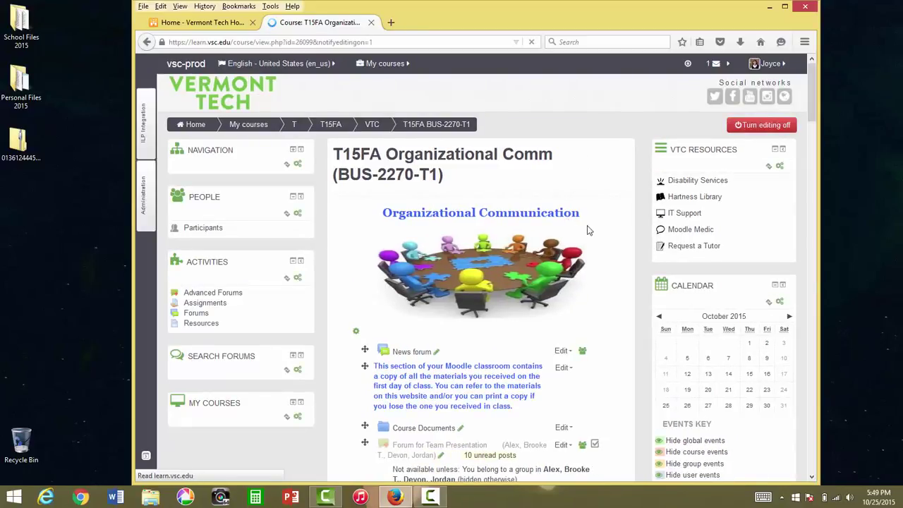
- Add an Advanced Forum activity to the course's general section, below the existing team presentation forum
scroll(586, 228, "down", 5)
scroll(583, 228, "down", 4)
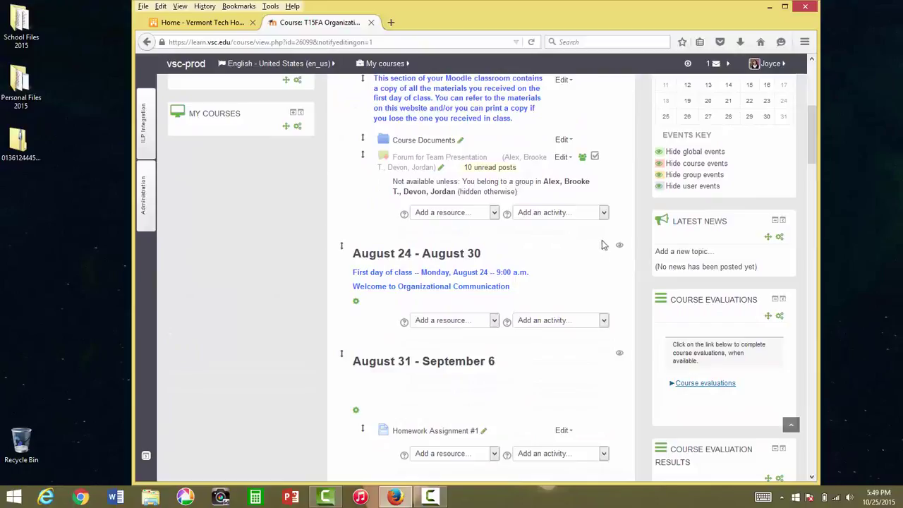
left_click(604, 215)
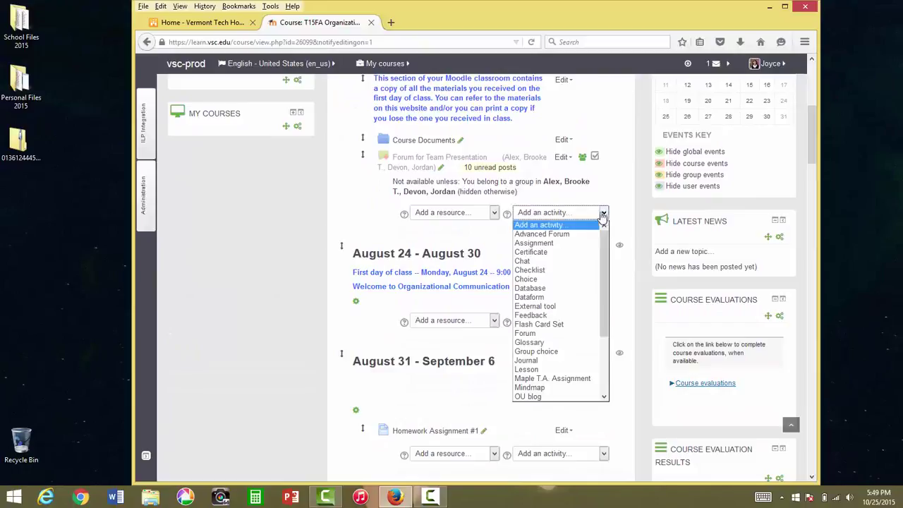
left_click(566, 235)
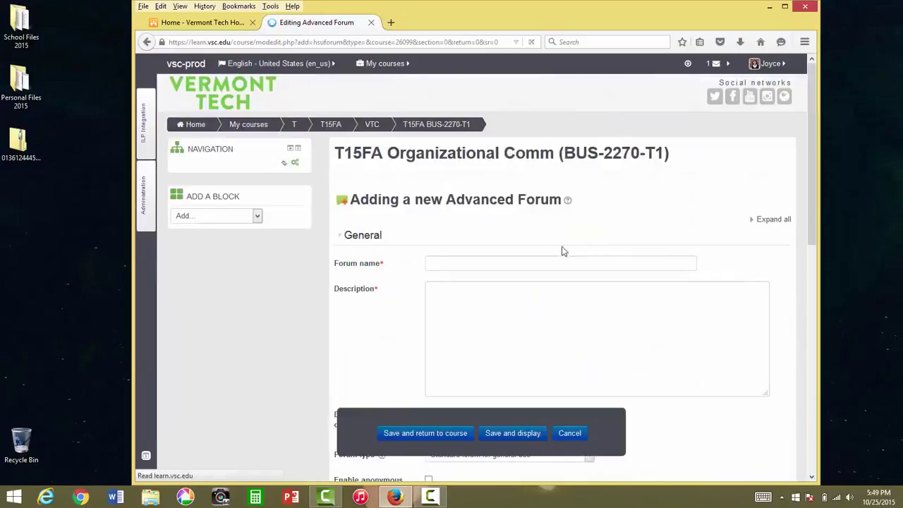
- Name the forum "Team Presentation #2" and enter the description "Use this forum for Presentation #2"
left_click(457, 260)
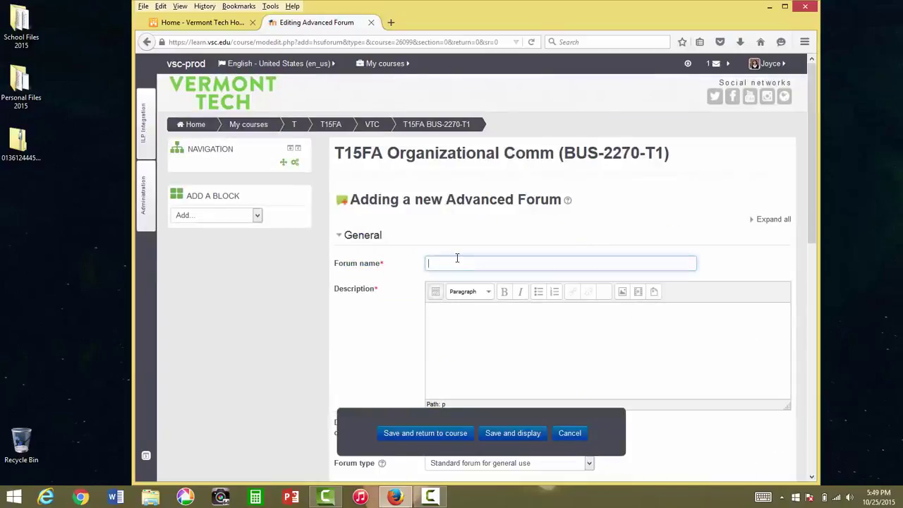
type("Team Presentat")
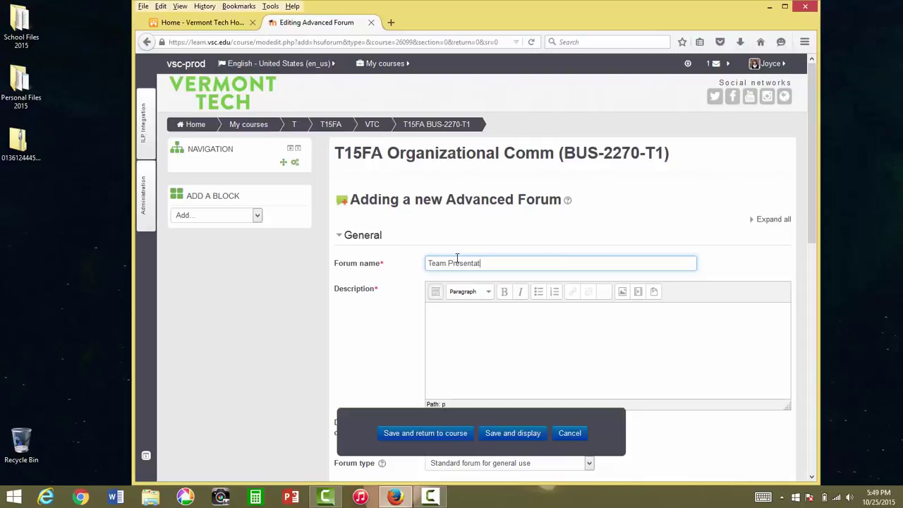
type("ion #2")
left_click(464, 324)
scroll(463, 325, "down", 3)
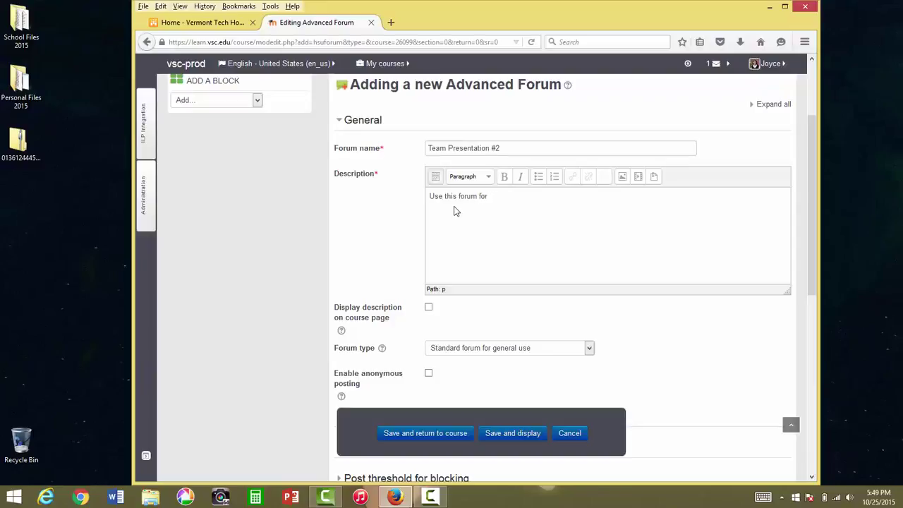
type("Use this forum for Presentation #2")
- Set the forum's maximum attachment size to 1GB
scroll(485, 288, "down", 6)
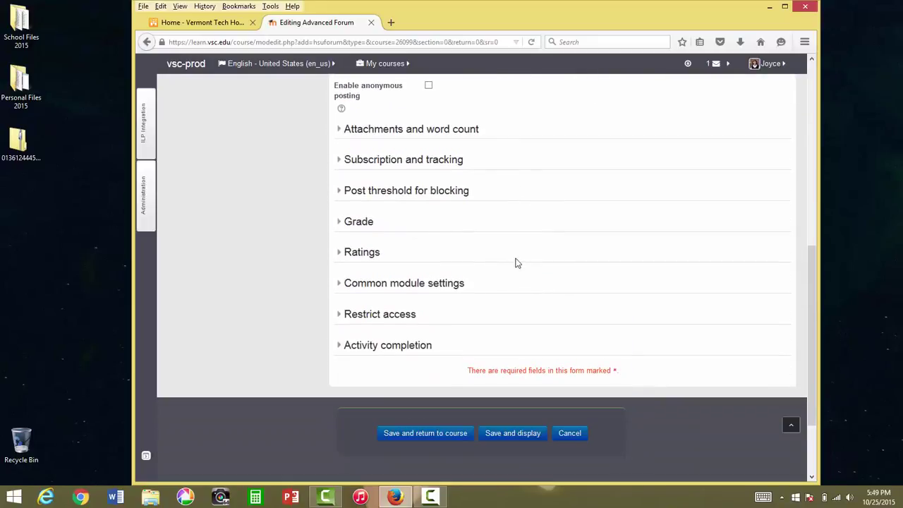
scroll(505, 240, "up", 2)
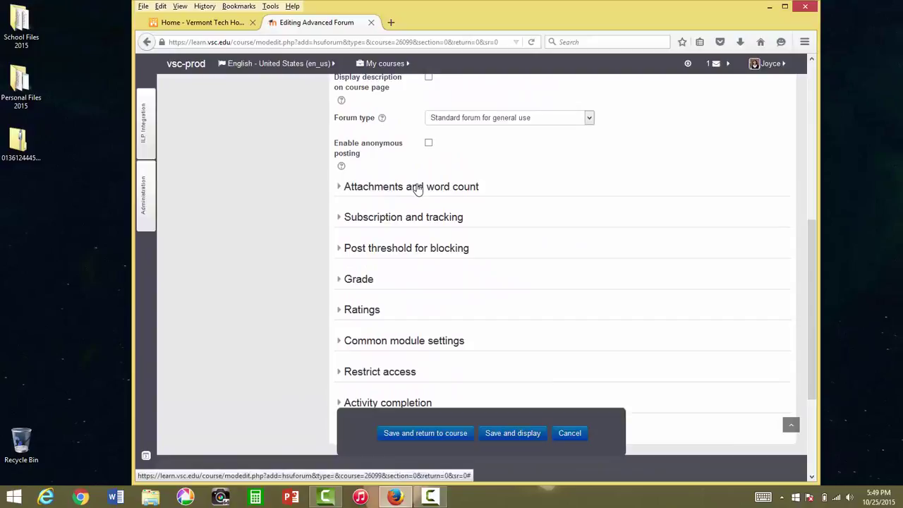
left_click(418, 189)
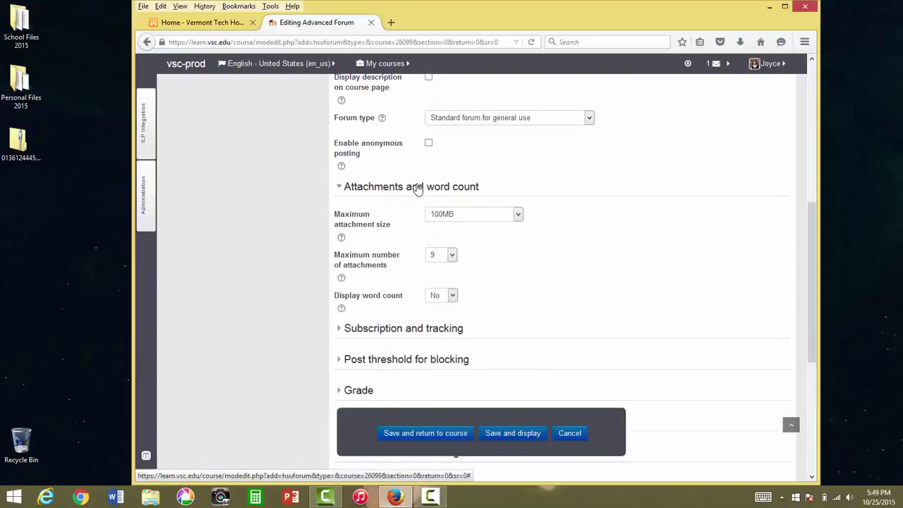
left_click(518, 216)
left_click(436, 238)
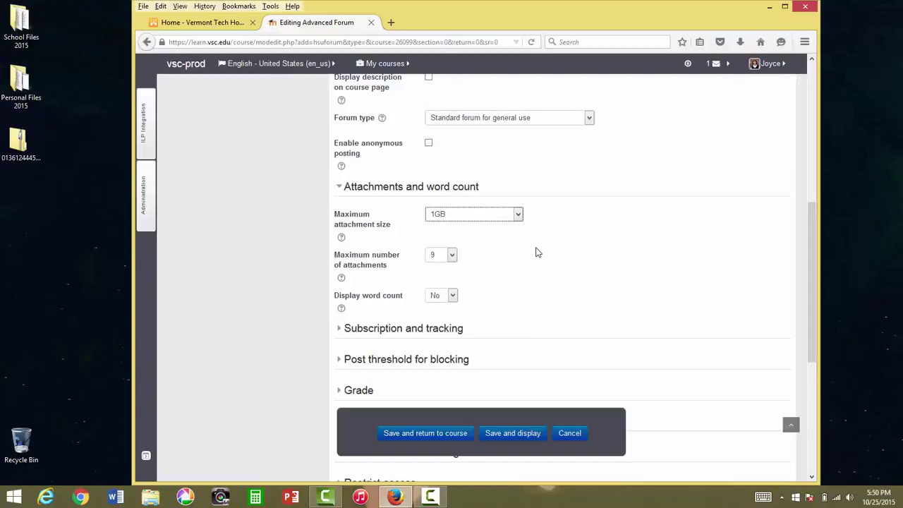
- Add a group access restriction to the forum so that students must belong to the newly created three-student group
scroll(536, 252, "down", 2)
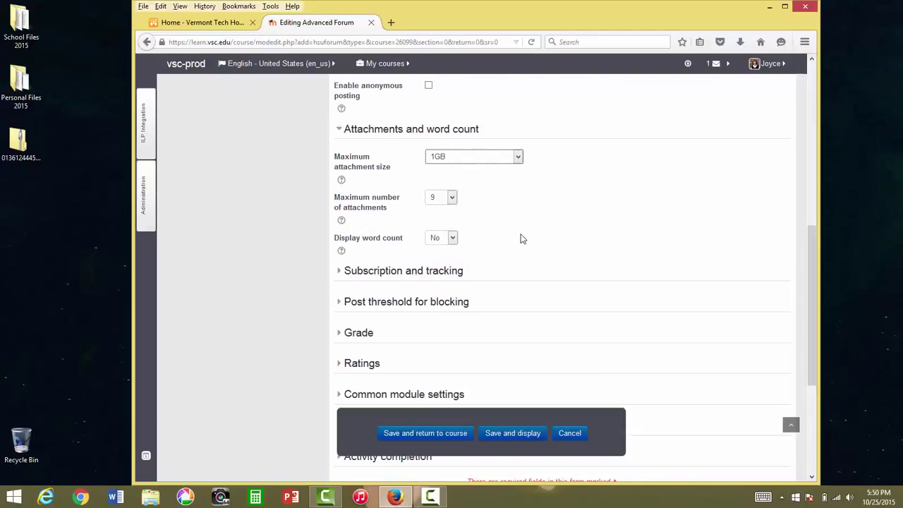
scroll(500, 218, "down", 2)
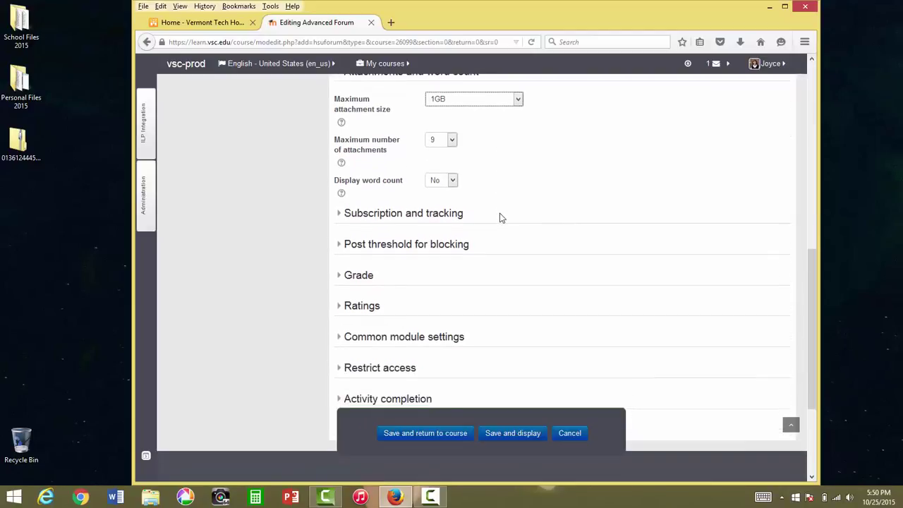
scroll(500, 217, "down", 4)
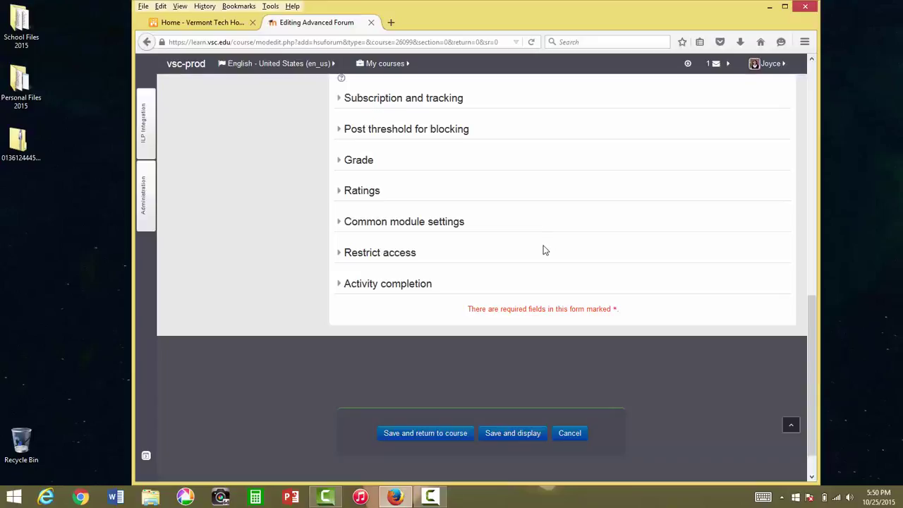
left_click(392, 254)
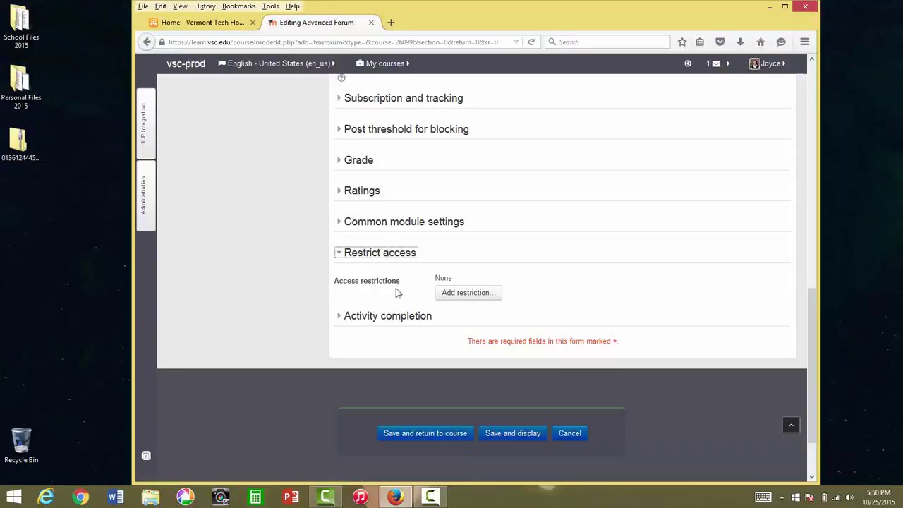
left_click(483, 296)
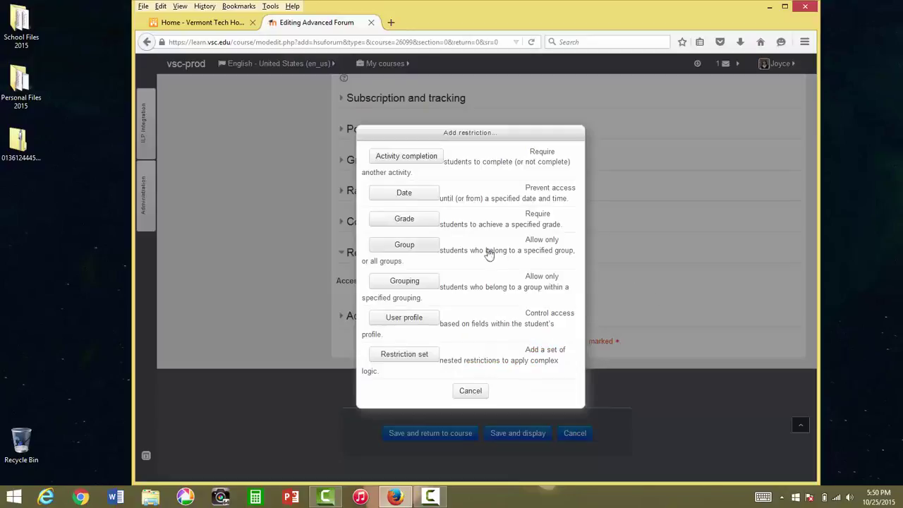
left_click(405, 249)
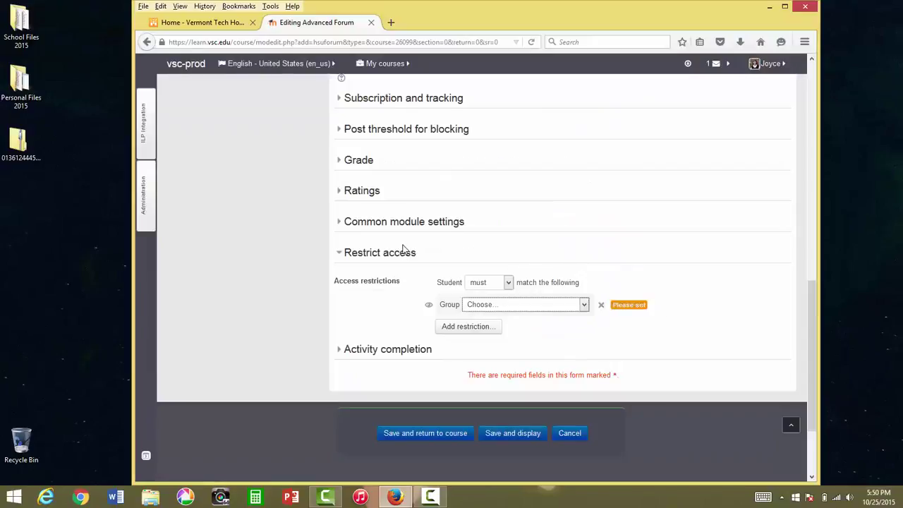
left_click(584, 307)
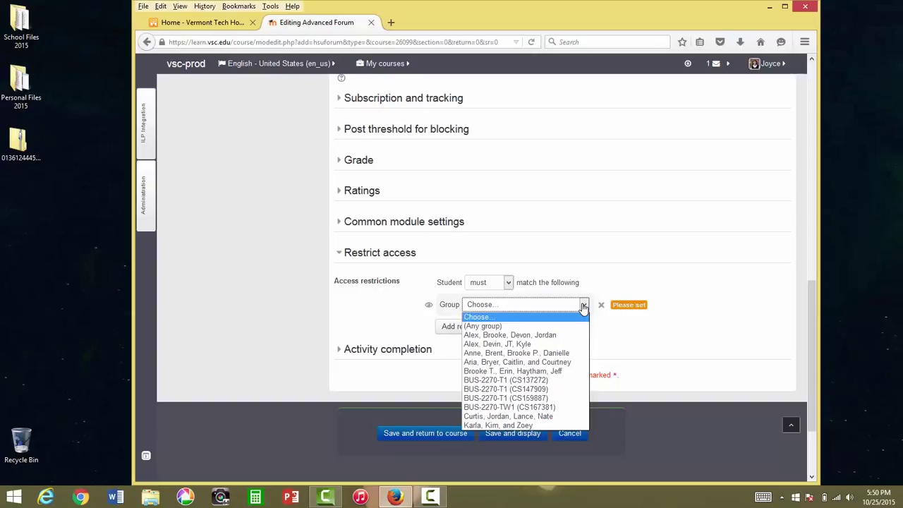
left_click(494, 426)
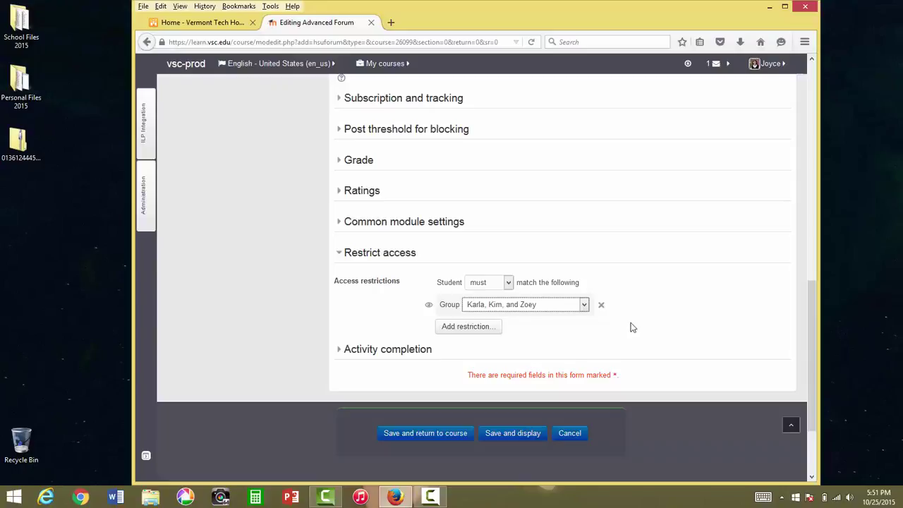
- Hide the forum entirely from students outside the group, then save it and return to the course page
left_click(428, 307)
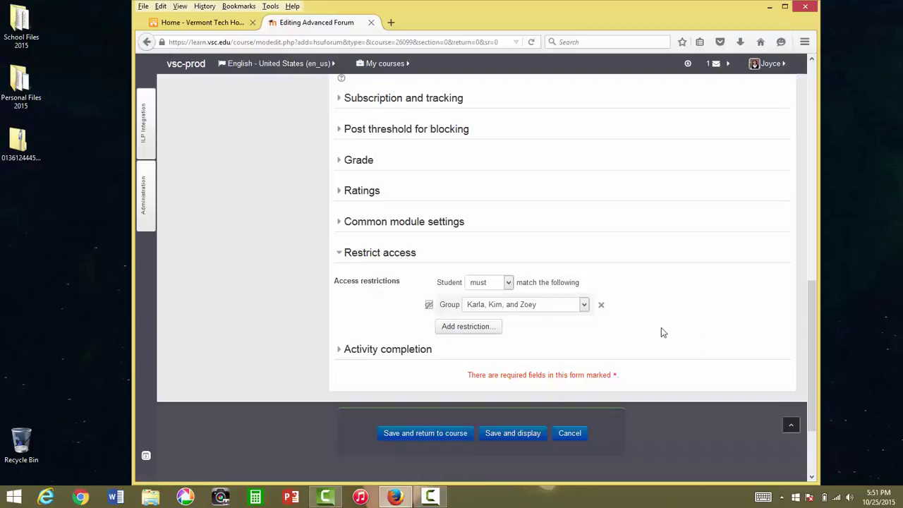
left_click(426, 434)
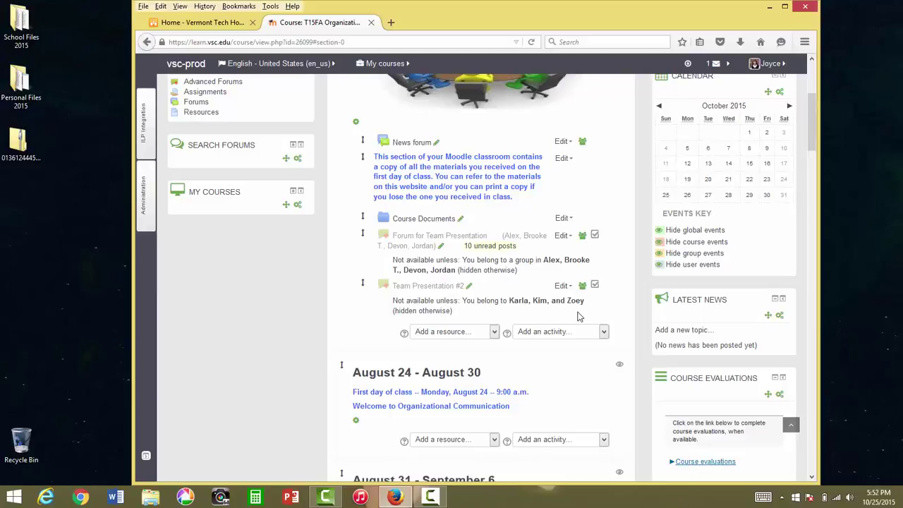
scroll(577, 316, "down", 5)
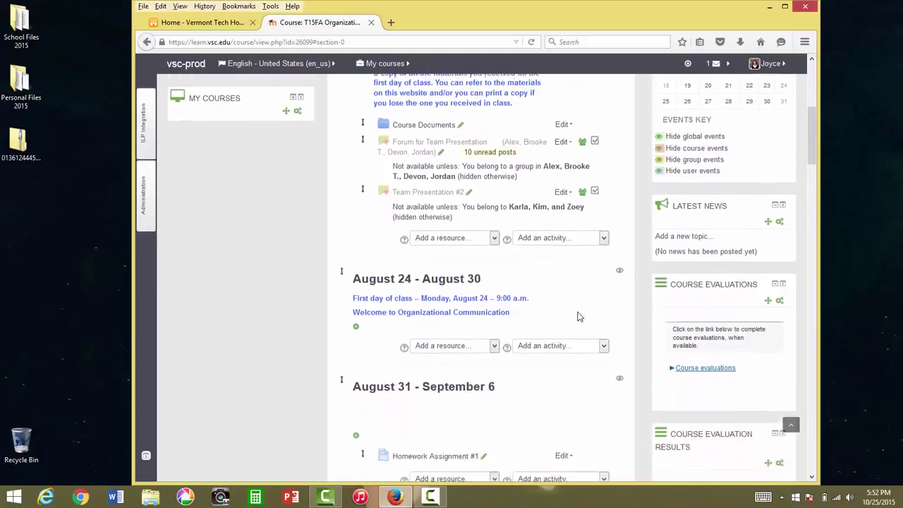
- Start a new Quickmail message from the course page and select the three-student group's section to highlight its members as potential recipients
scroll(577, 316, "down", 5)
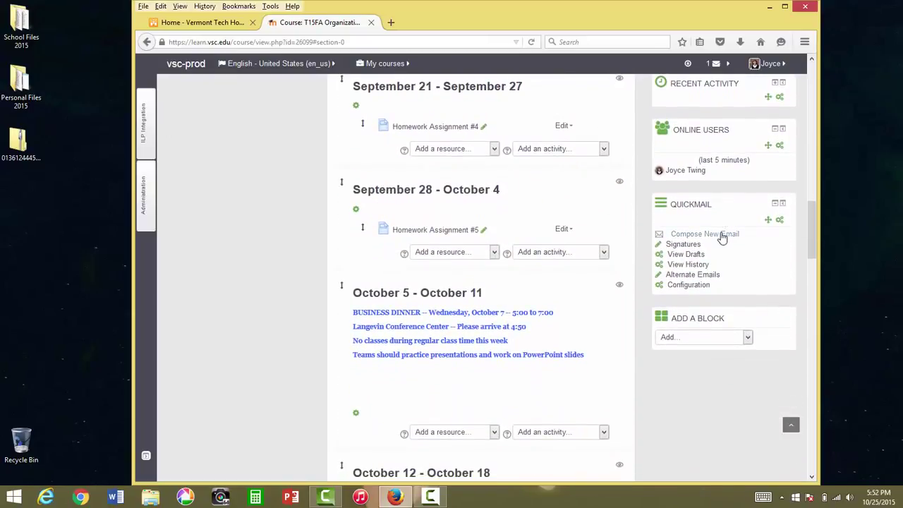
left_click(723, 241)
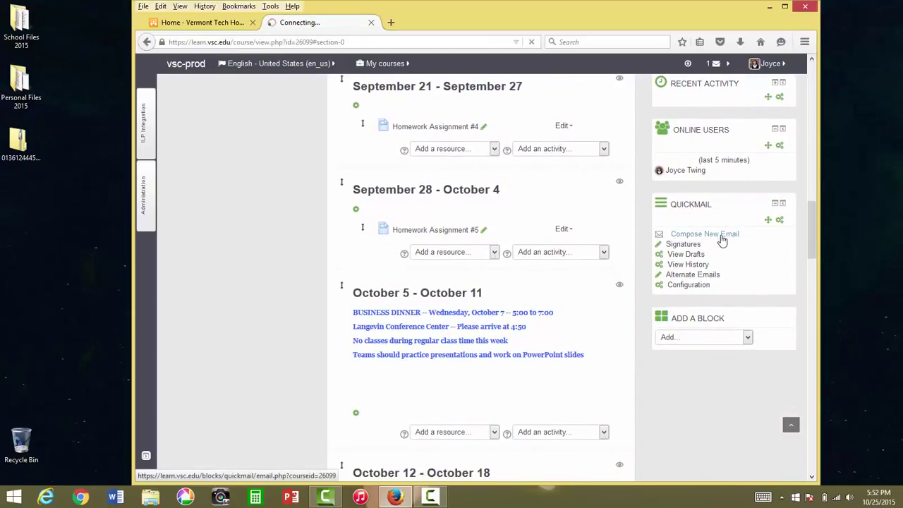
scroll(631, 238, "down", 1)
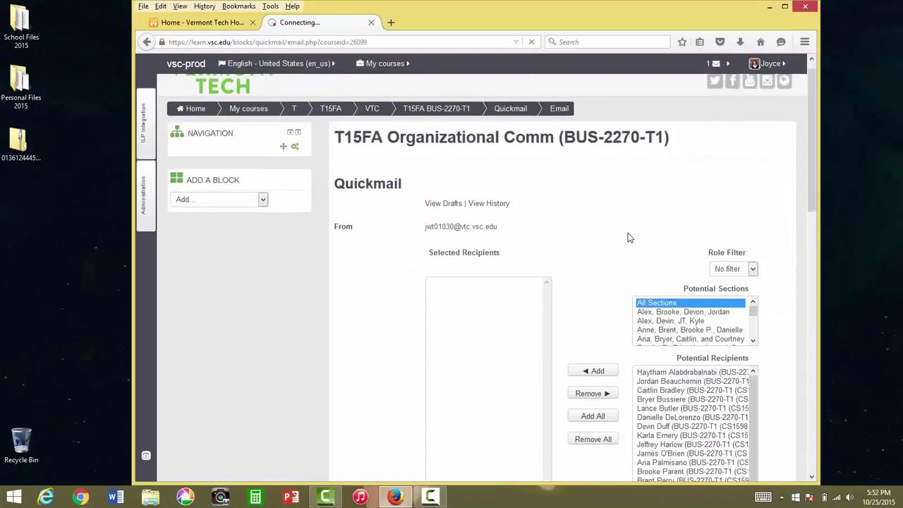
scroll(630, 238, "down", 1)
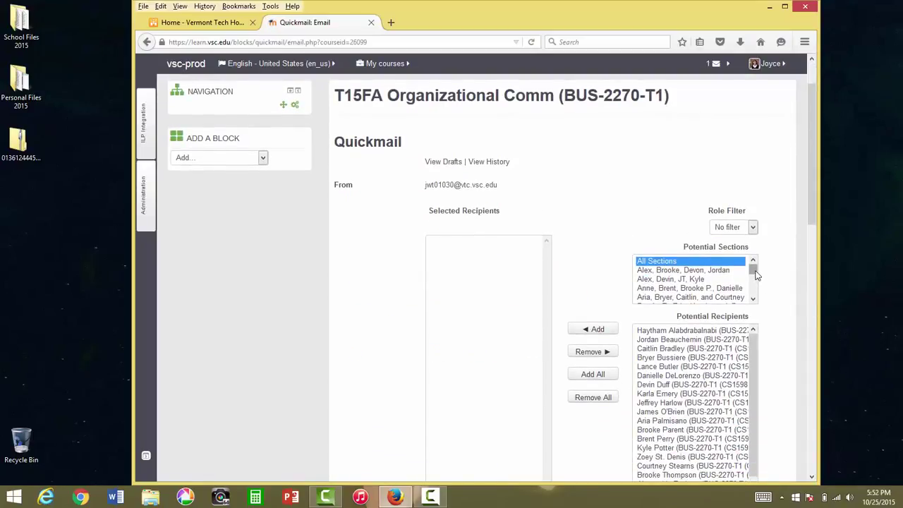
left_click_drag(757, 275, 755, 295)
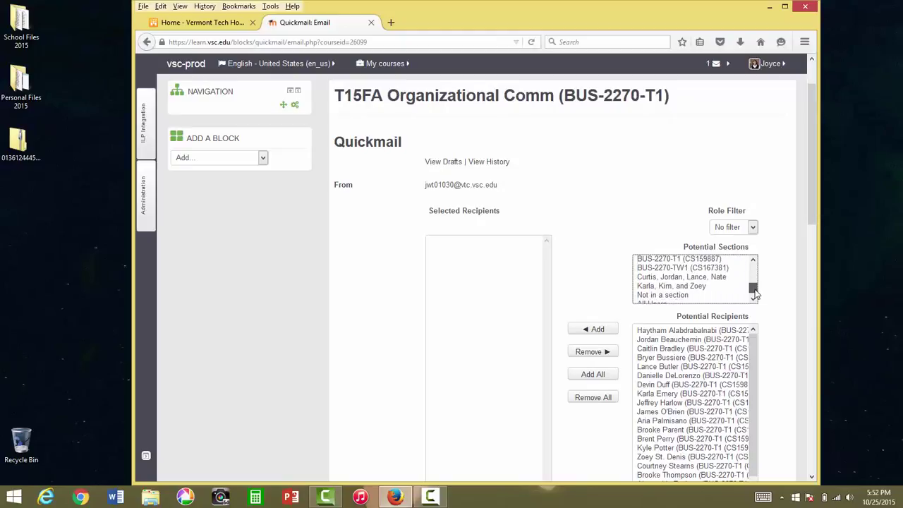
left_click(684, 288)
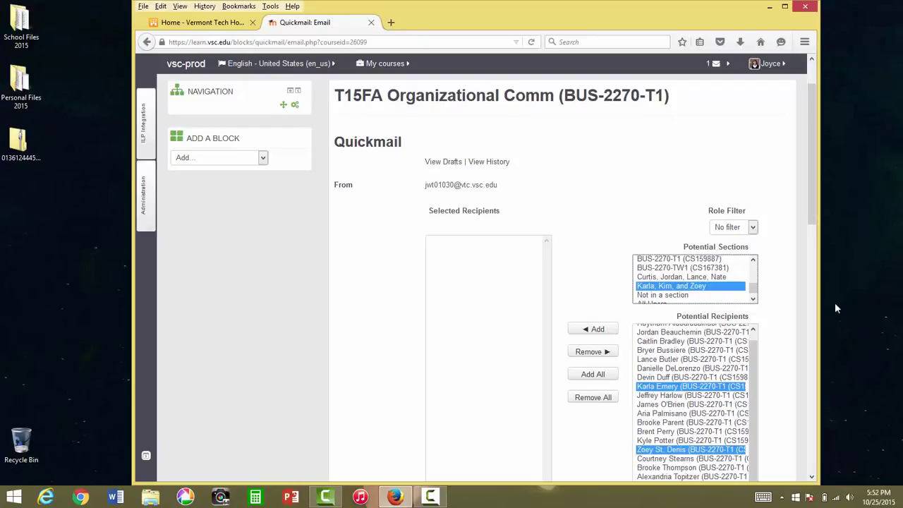
- Review the recipients, attachment, subject and message fields of the email form, and cancel the message without sending it
left_click_drag(811, 217, 813, 249)
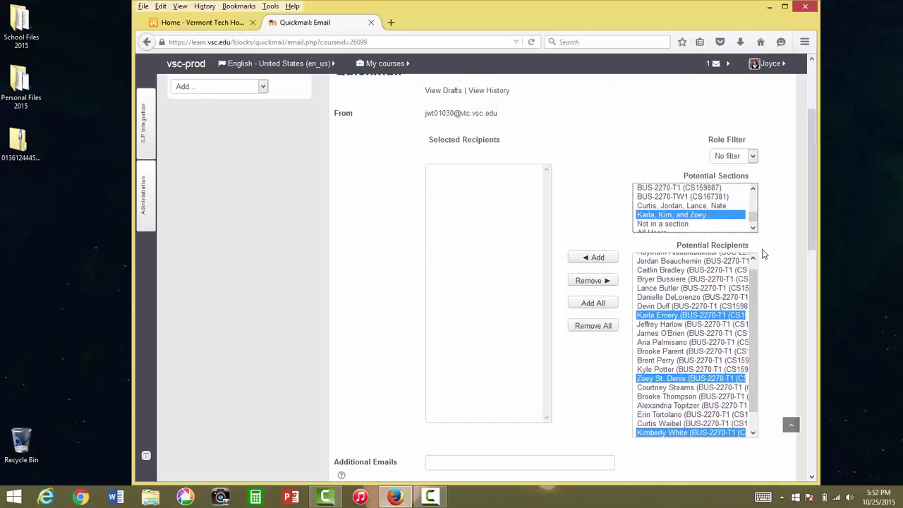
scroll(762, 258, "down", 7)
scroll(762, 265, "down", 7)
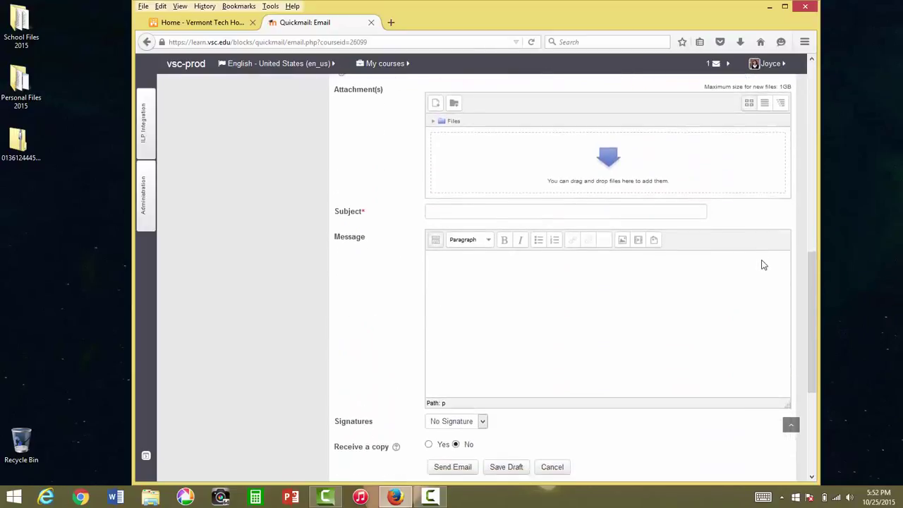
left_click(563, 299)
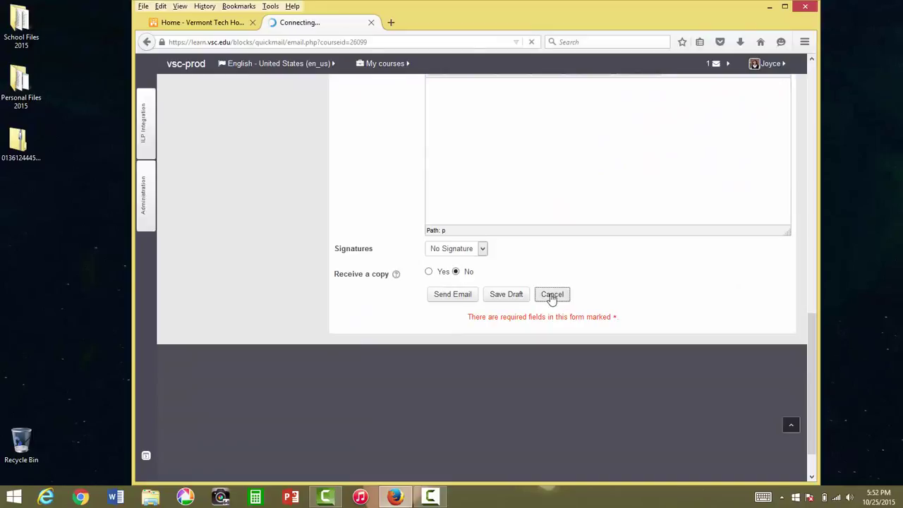